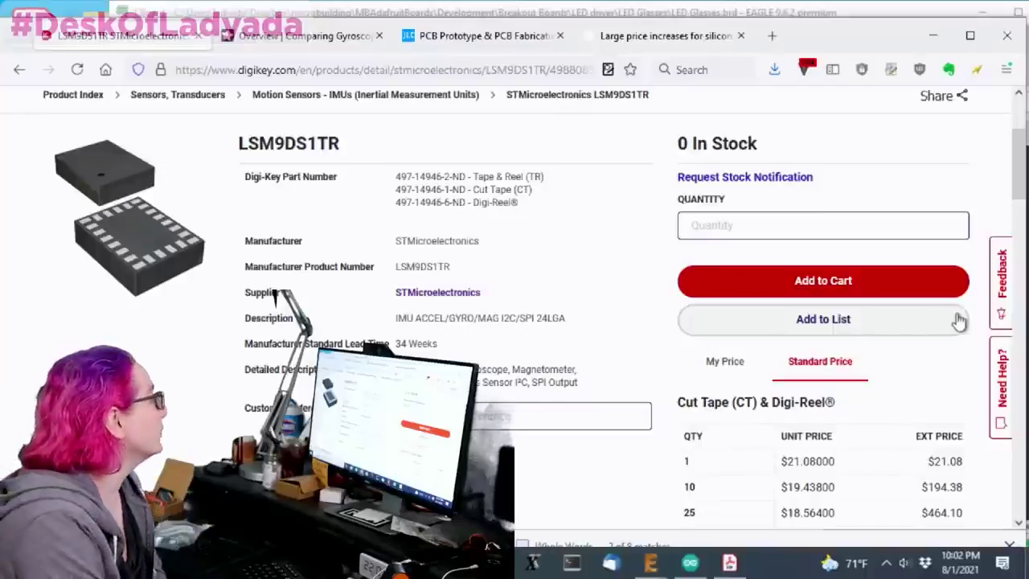
Step: Review the LSM9DS1TR pricing and product attributes, highlighting the Sensor Type value
scroll(543, 277, "down", 5)
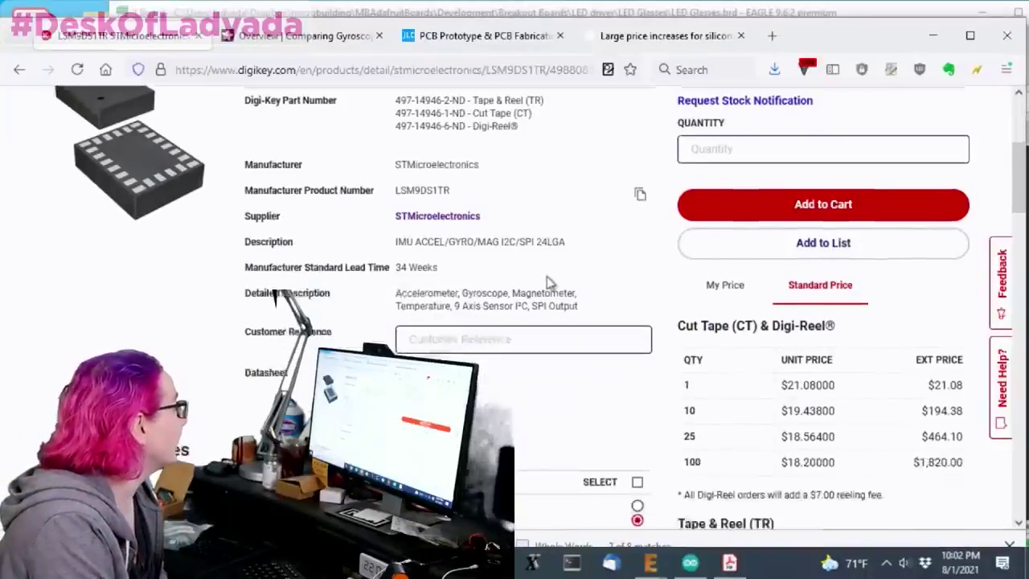
scroll(551, 283, "down", 1)
left_click_drag(199, 249, 501, 253)
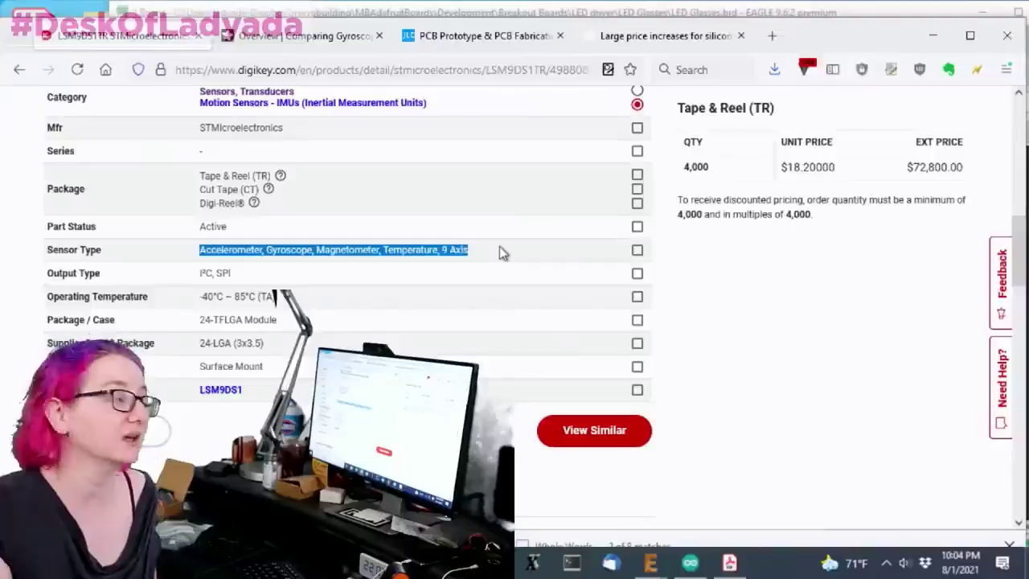
Step: Load learn.adafruit.com in place of the blog article on silicon price increases
left_click(659, 35)
left_click(536, 68)
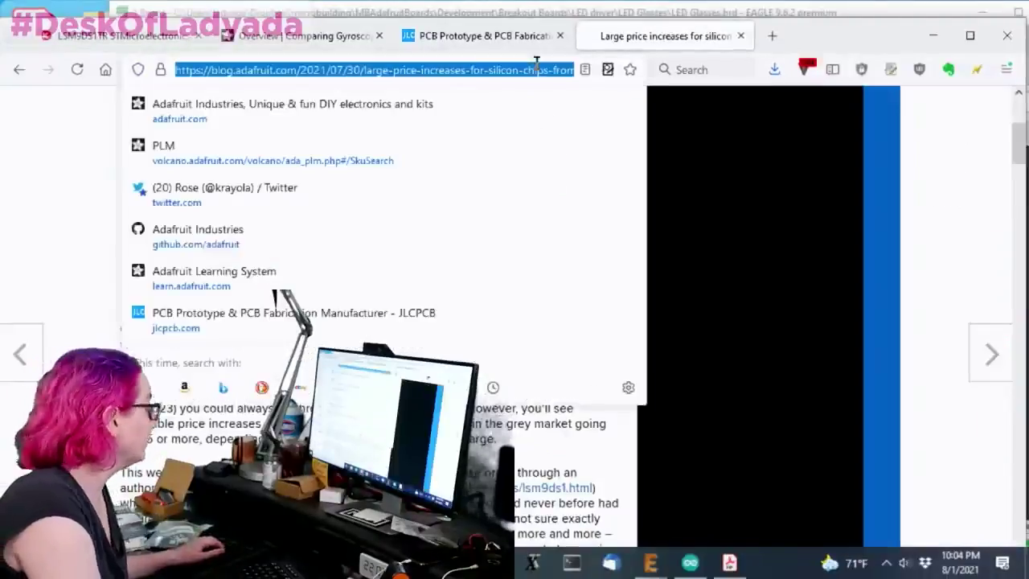
type("learn.adafruit.com")
key("Return")
Step: Search the learning site for "ahrs" and view the overview of the guide on fusing motion sensor data into AHRS orientation
left_click(771, 150)
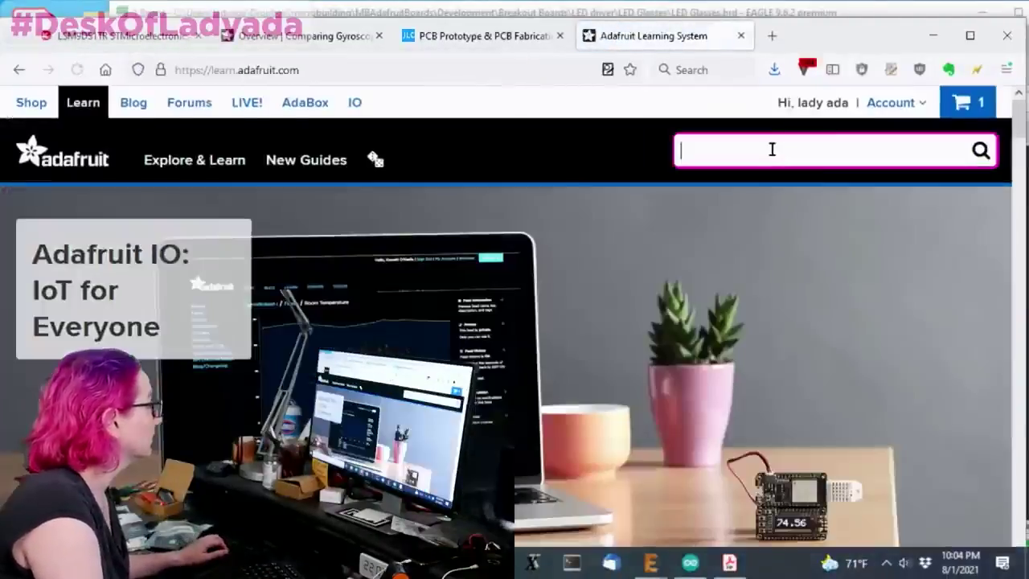
type("ahrs")
scroll(727, 249, "down", 3)
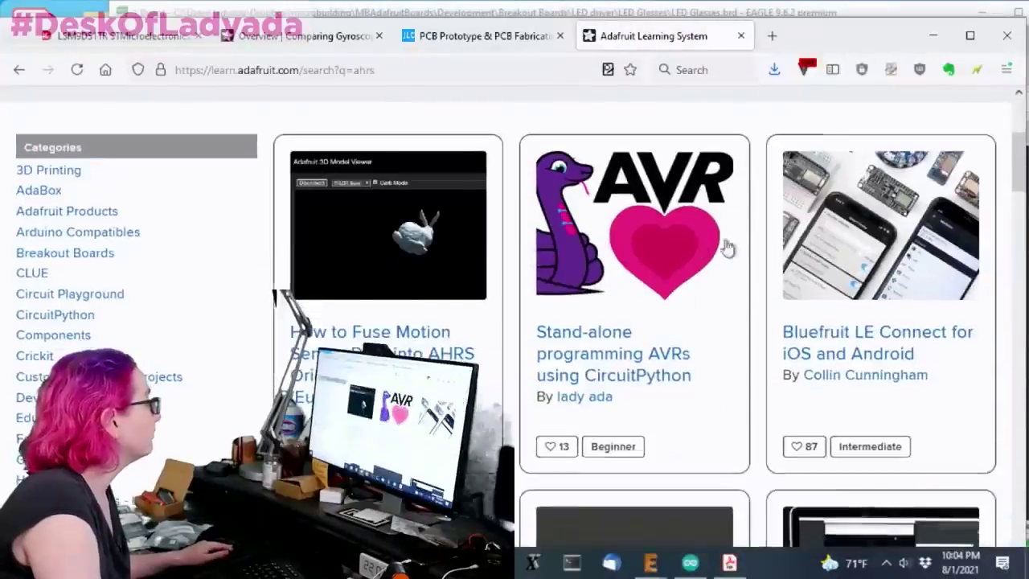
left_click(386, 332)
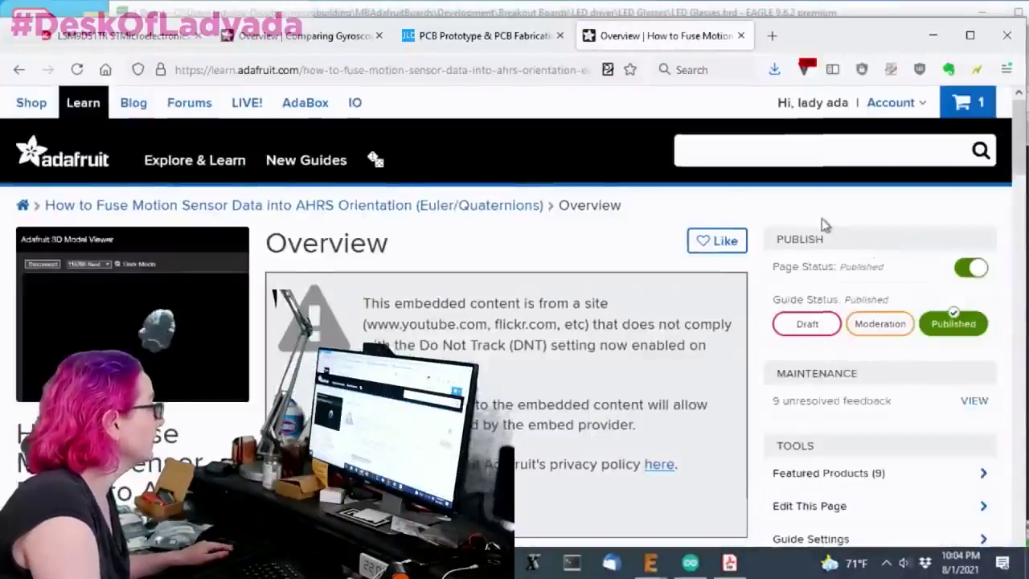
scroll(824, 225, "down", 5)
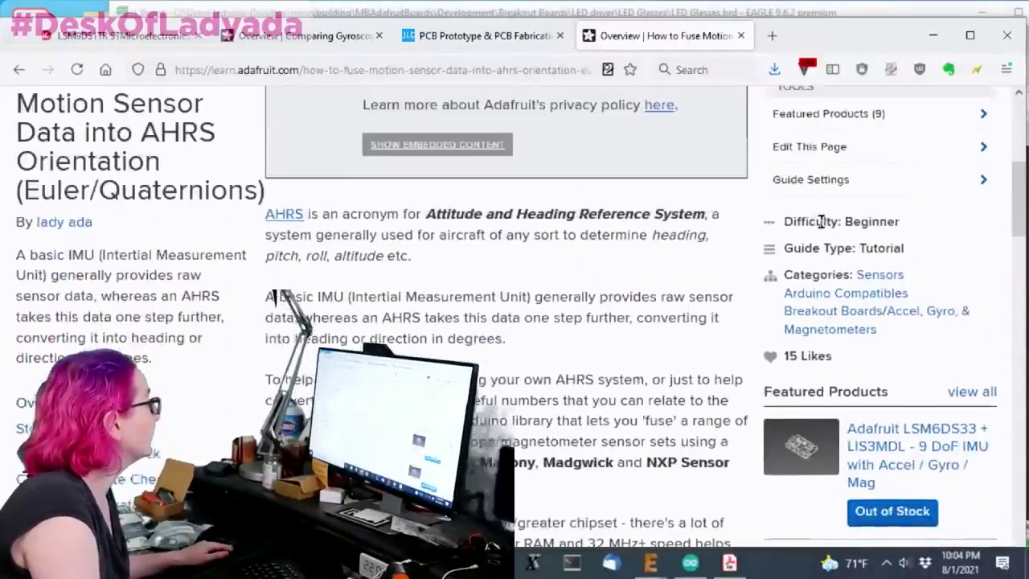
scroll(822, 221, "up", 4)
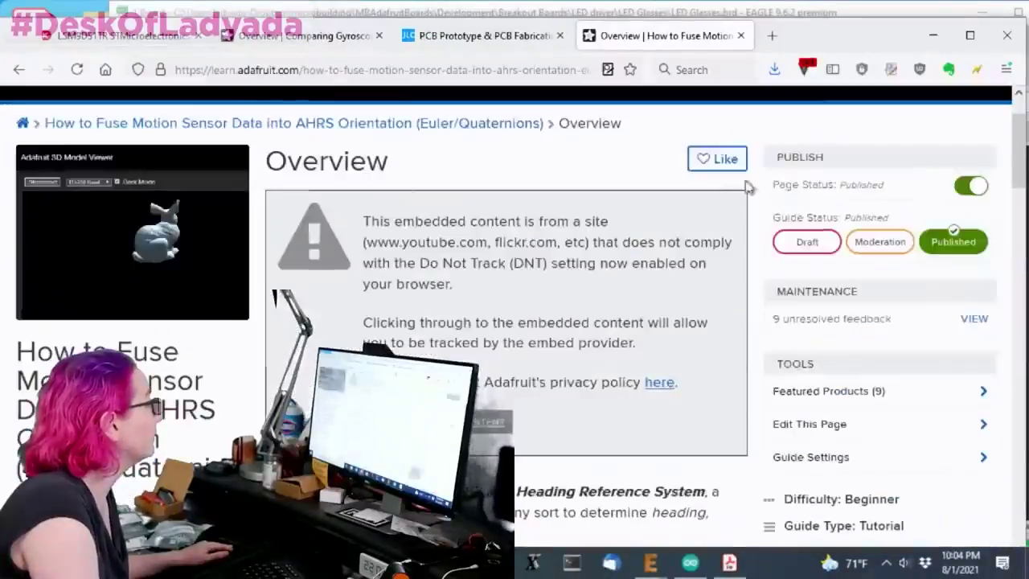
scroll(574, 192, "up", 1)
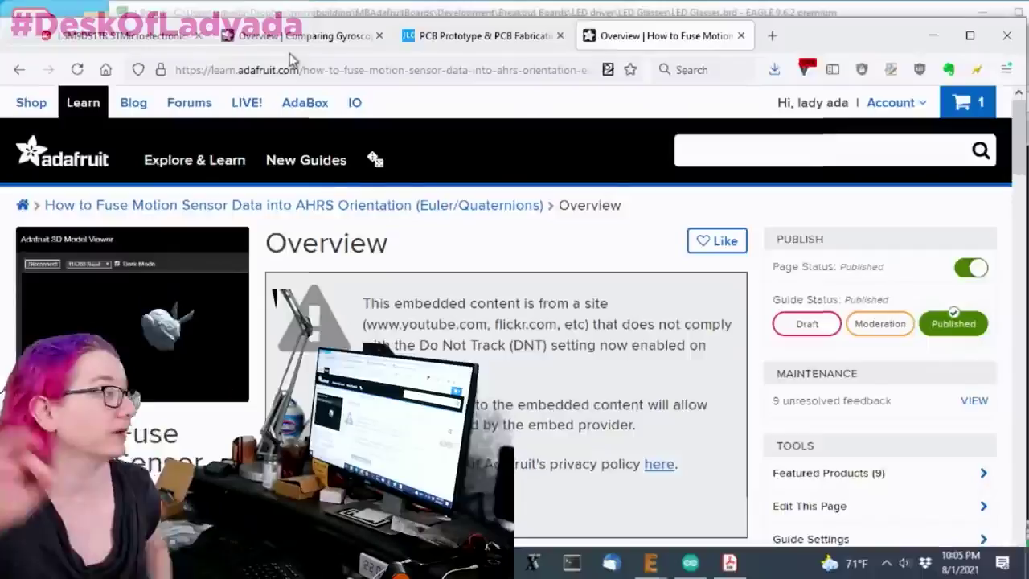
Step: Return to the Digi-Key page, search for "bno055" and open the Bosch Sensortec BNO055 product page
left_click(121, 36)
scroll(723, 124, "up", 10)
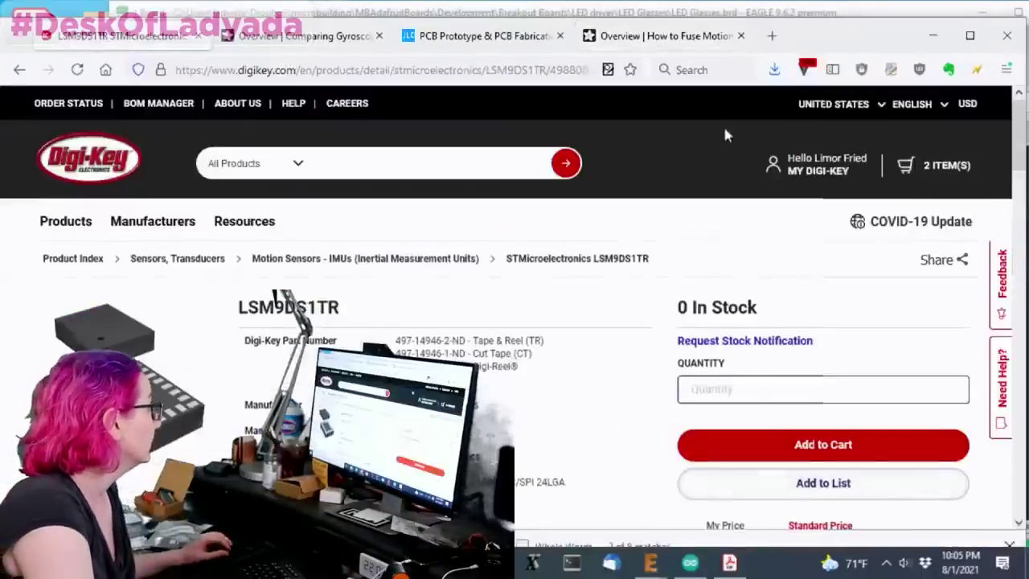
type("bno")
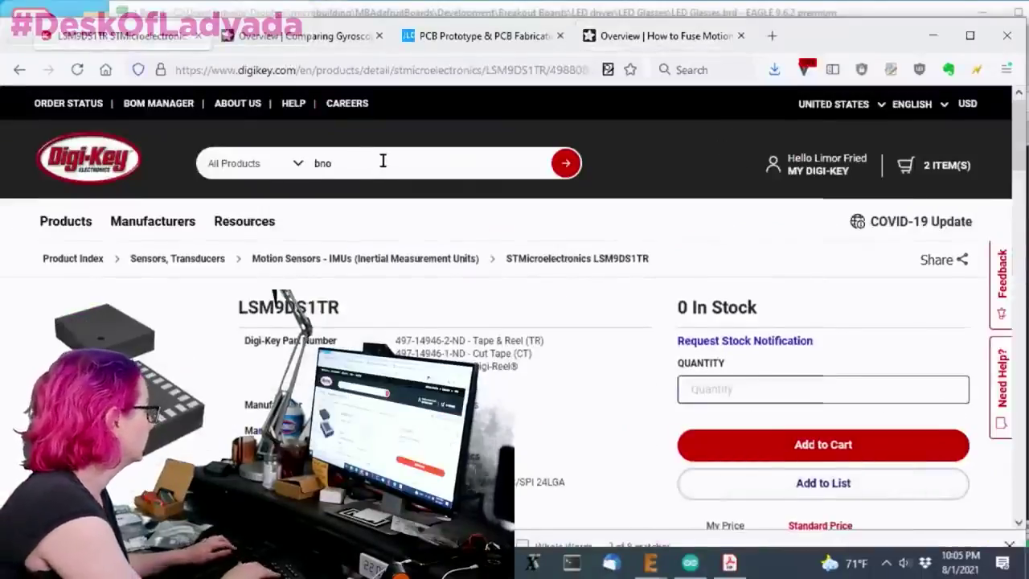
type("055")
key("Return")
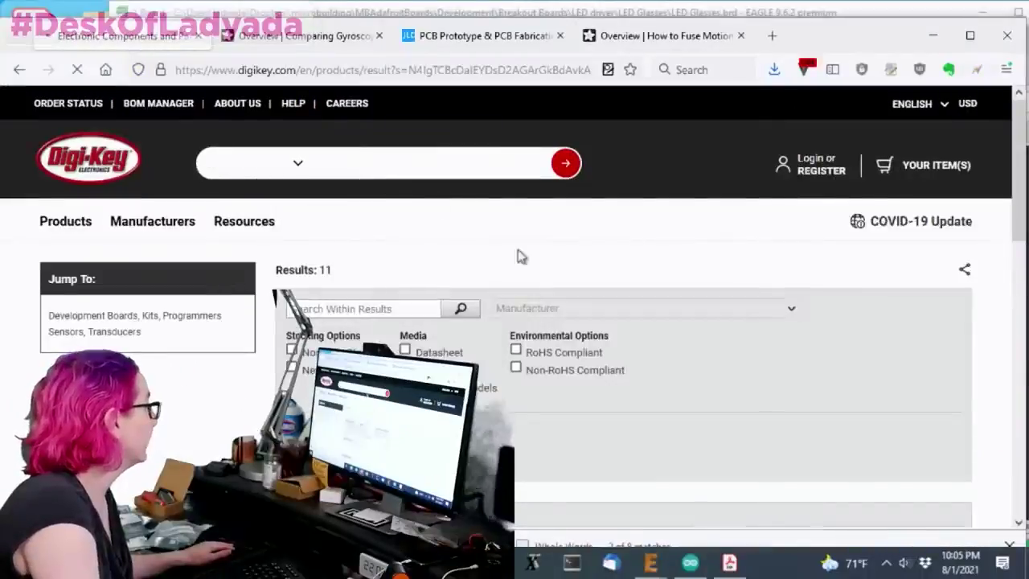
scroll(506, 282, "down", 3)
left_click(371, 324)
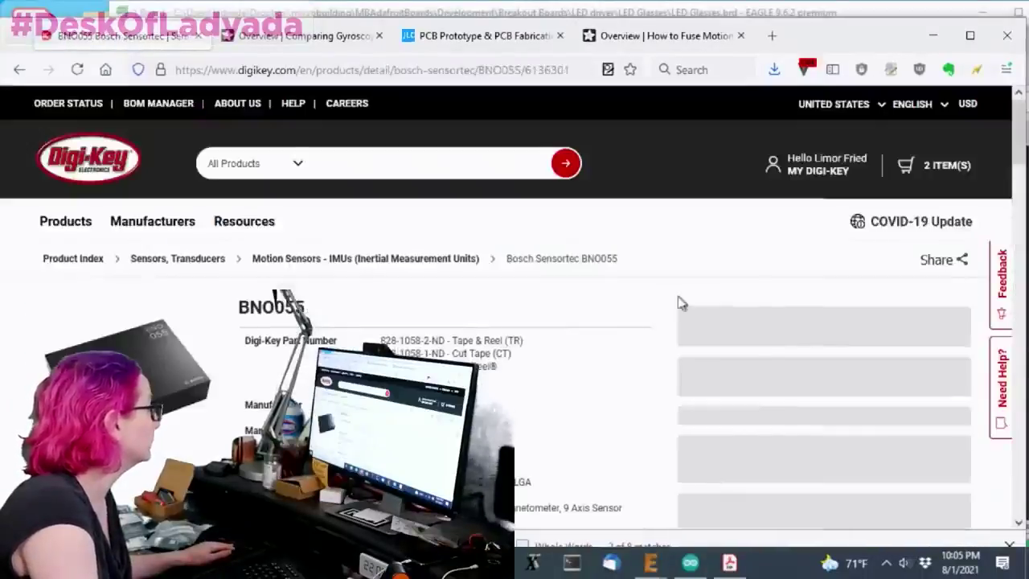
Step: Examine the BNO055 stock availability and its product attributes
scroll(800, 293, "down", 2)
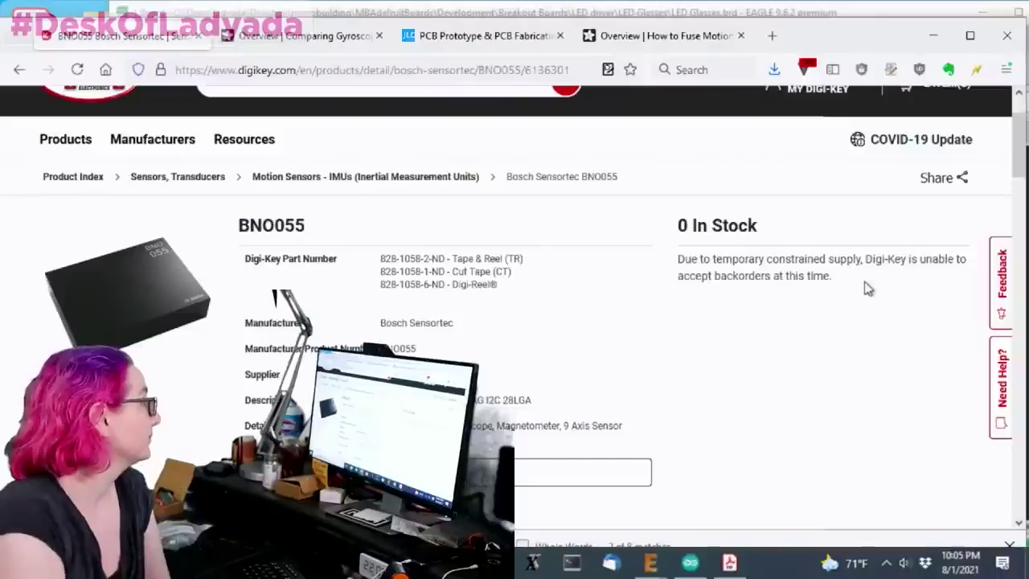
scroll(808, 305, "down", 3)
scroll(809, 304, "up", 3)
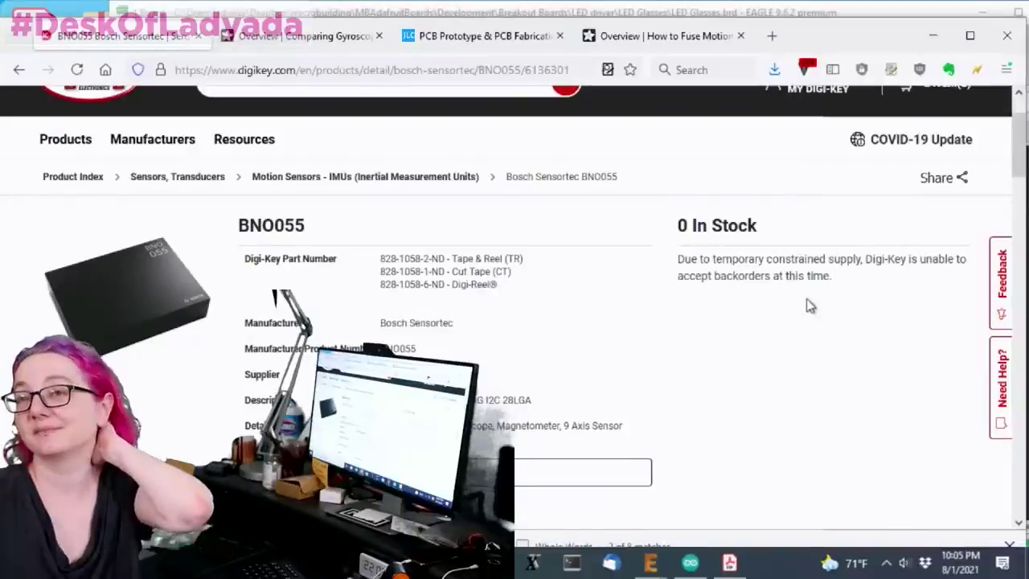
scroll(806, 298, "down", 6)
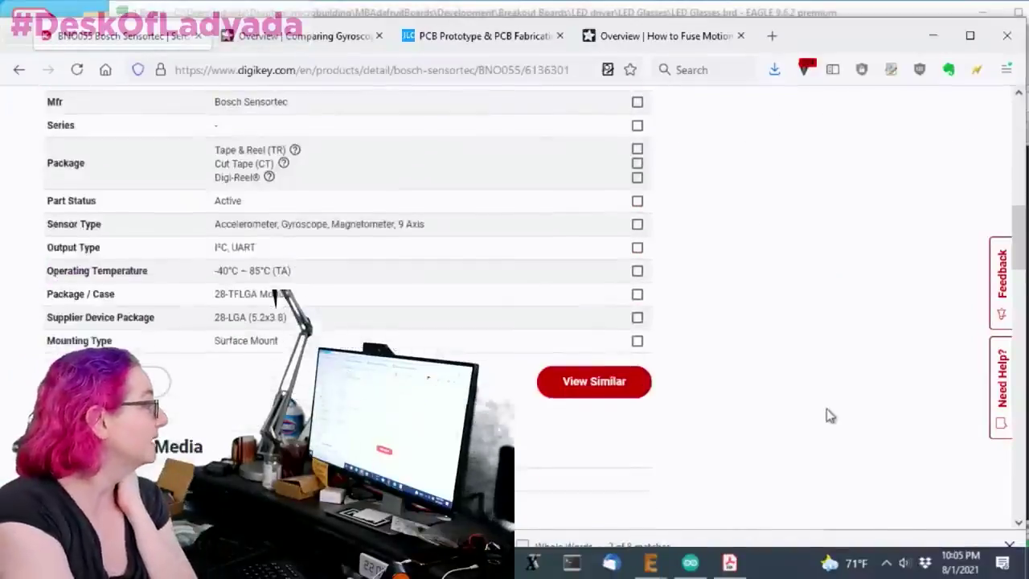
scroll(826, 409, "up", 5)
scroll(822, 378, "up", 1)
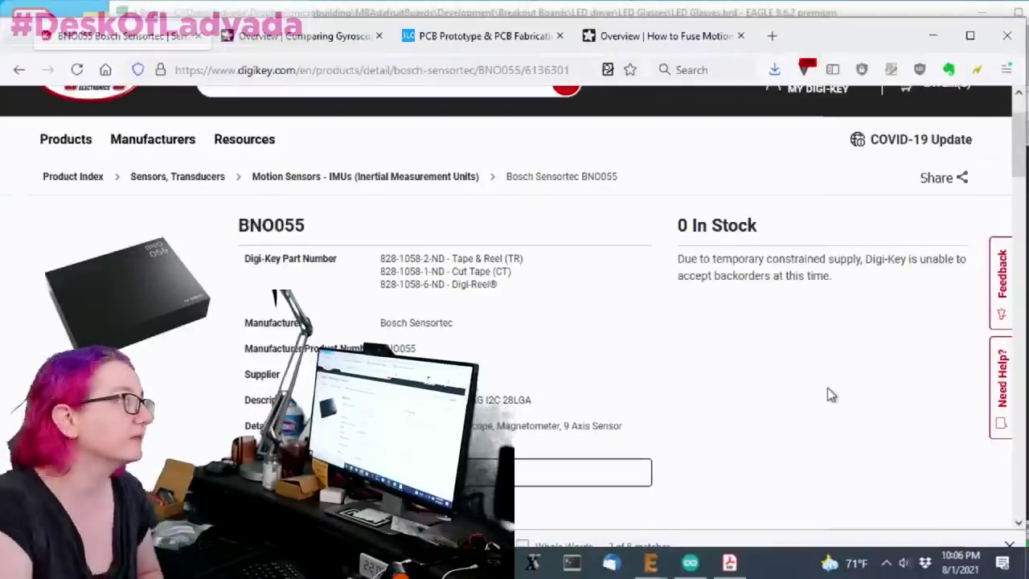
Step: Go back to the AHRS sensor fusion guide and review its overview page
left_click(306, 36)
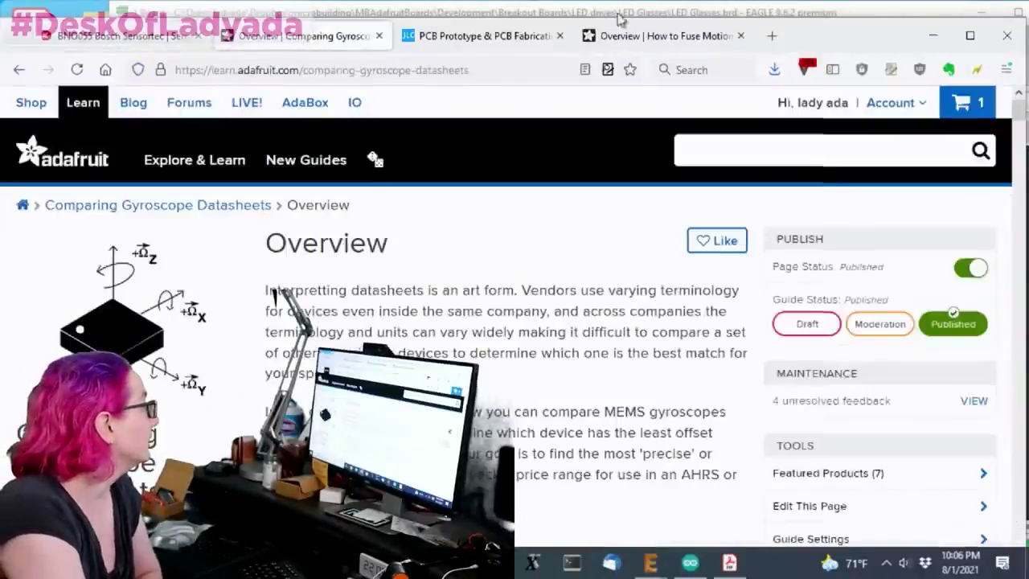
left_click(648, 35)
scroll(501, 218, "down", 5)
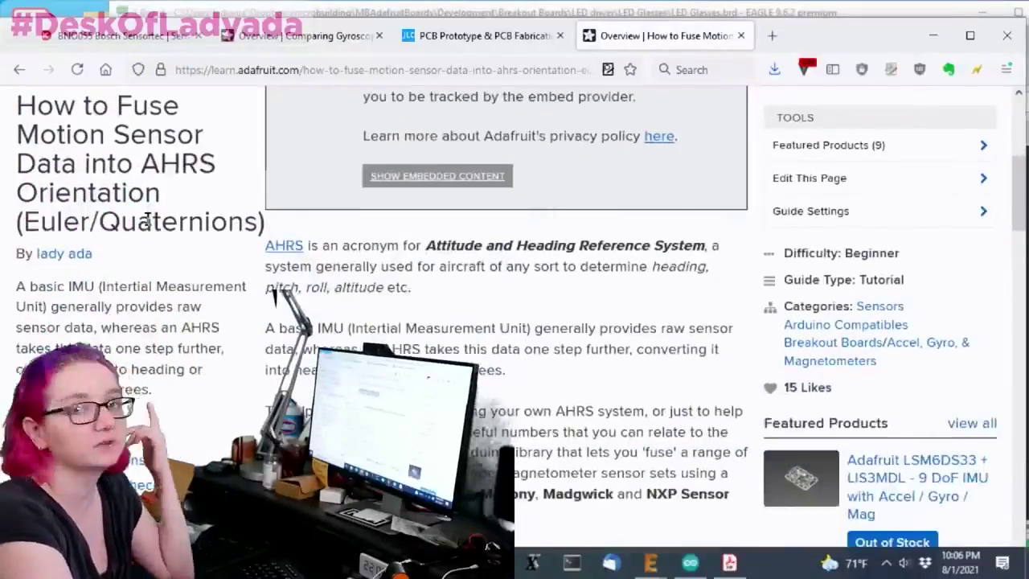
scroll(430, 291, "up", 1)
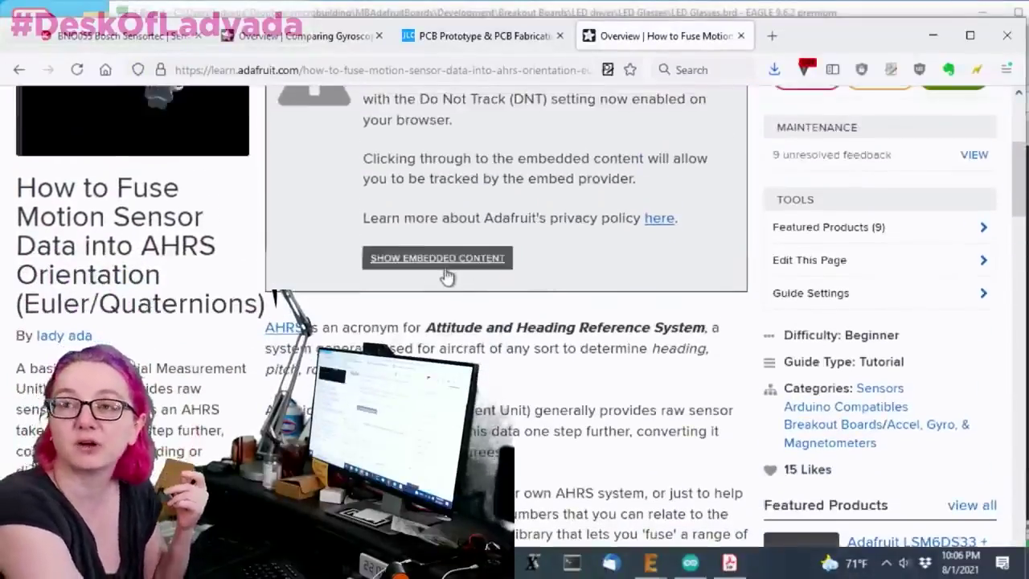
scroll(448, 276, "up", 3)
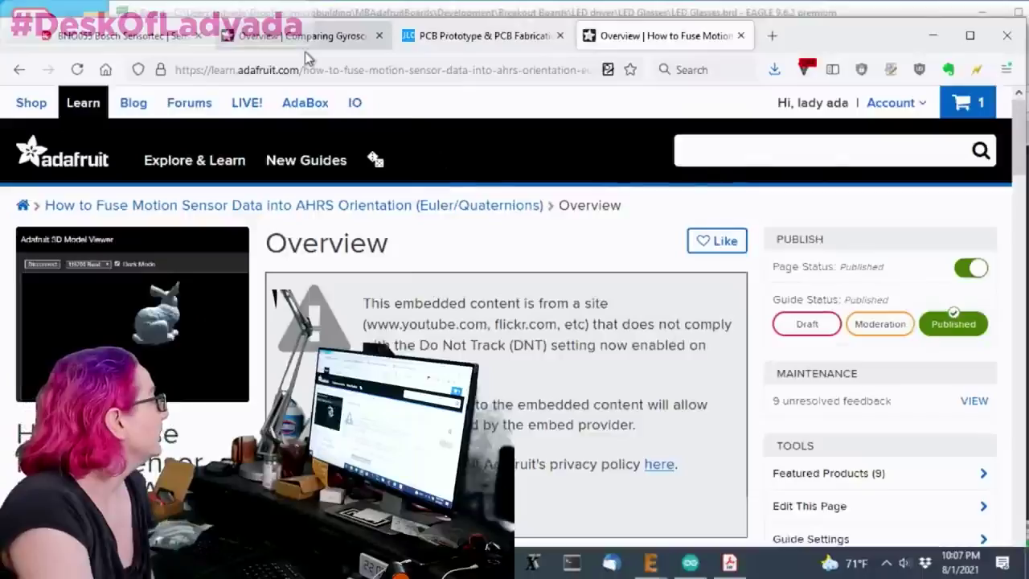
Step: View the BNO055 product page alongside the Comparing Gyroscope Datasheets guide, ending on the BNO055 page
left_click(128, 35)
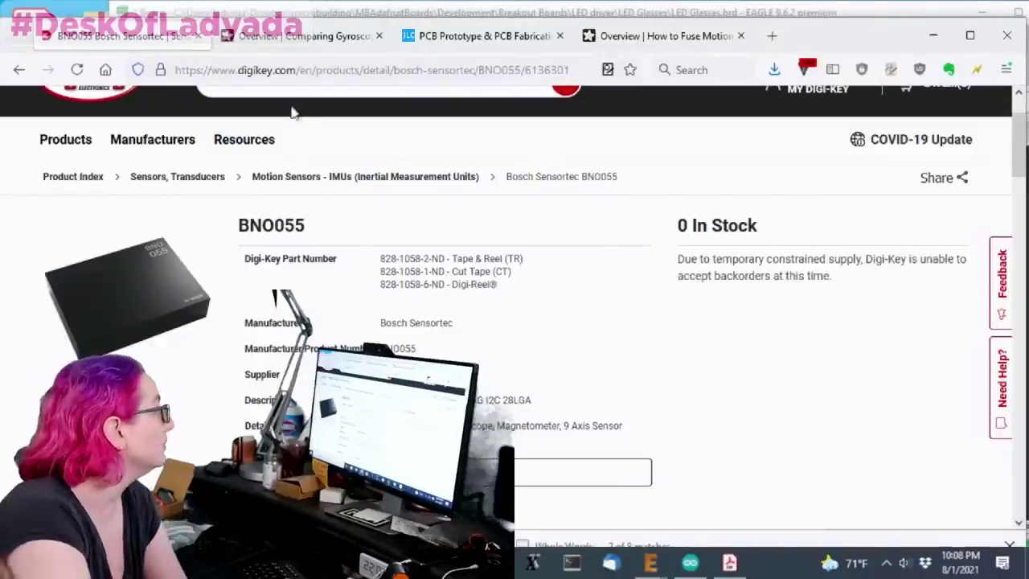
left_click(297, 36)
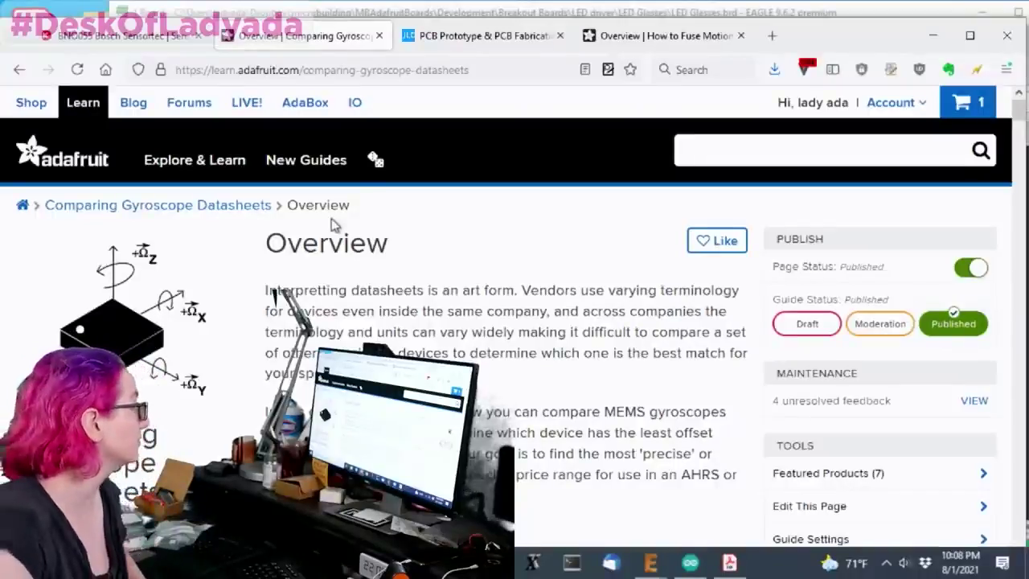
key("ctrl+shift+Tab")
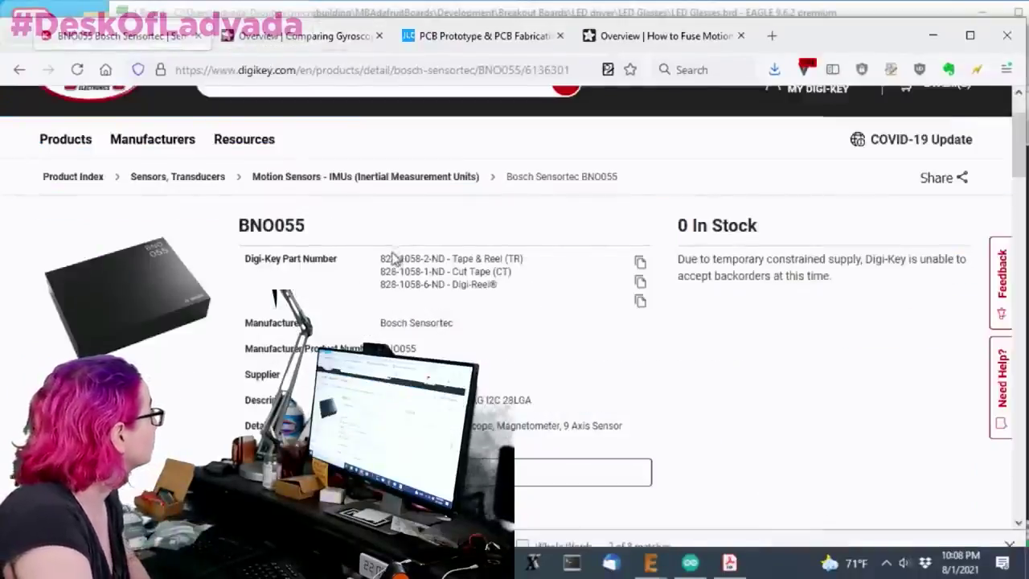
Step: Open the Motion Sensors - IMUs (Inertial Measurement Units) category and expand its additional filters
left_click(372, 180)
scroll(678, 276, "down", 3)
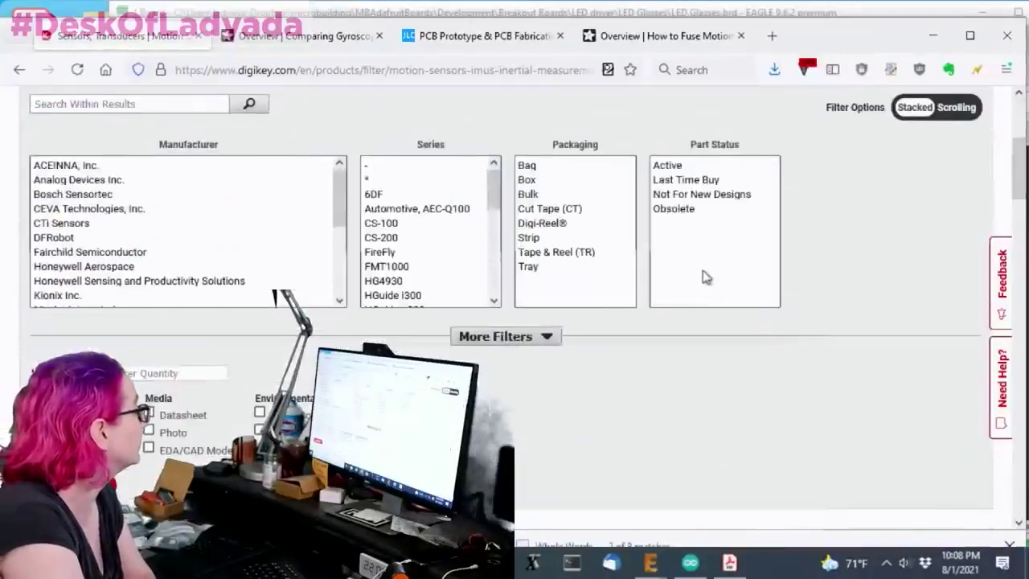
left_click(558, 330)
scroll(804, 287, "down", 3)
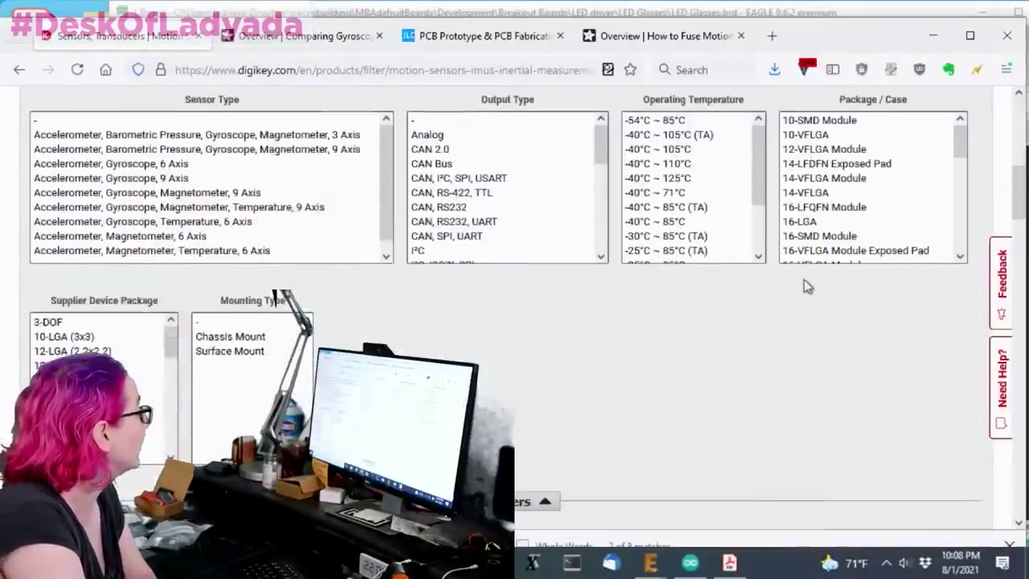
Step: Browse the IMU category results and filter them to parts that are In Stock
scroll(768, 301, "down", 5)
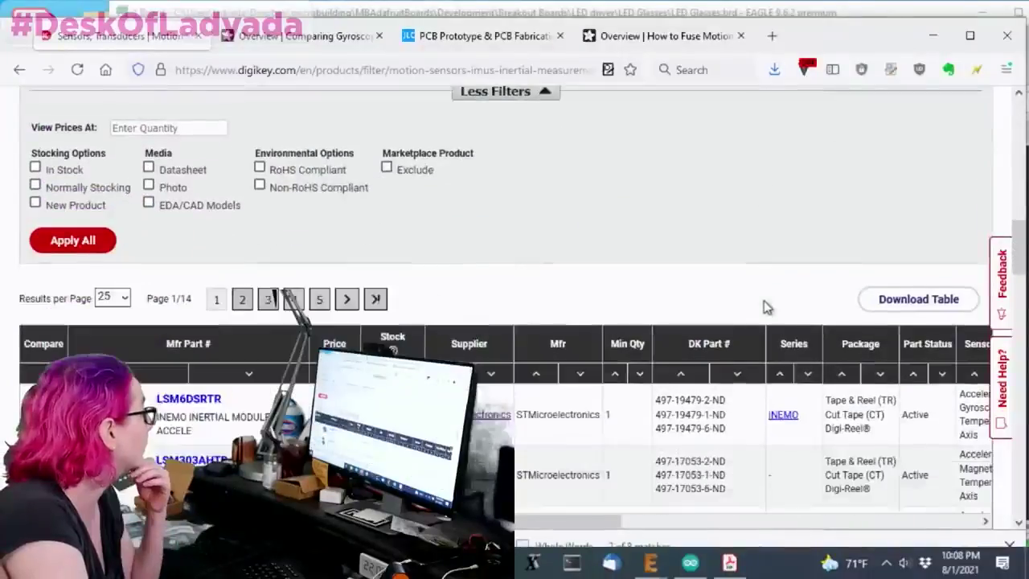
scroll(765, 306, "down", 10)
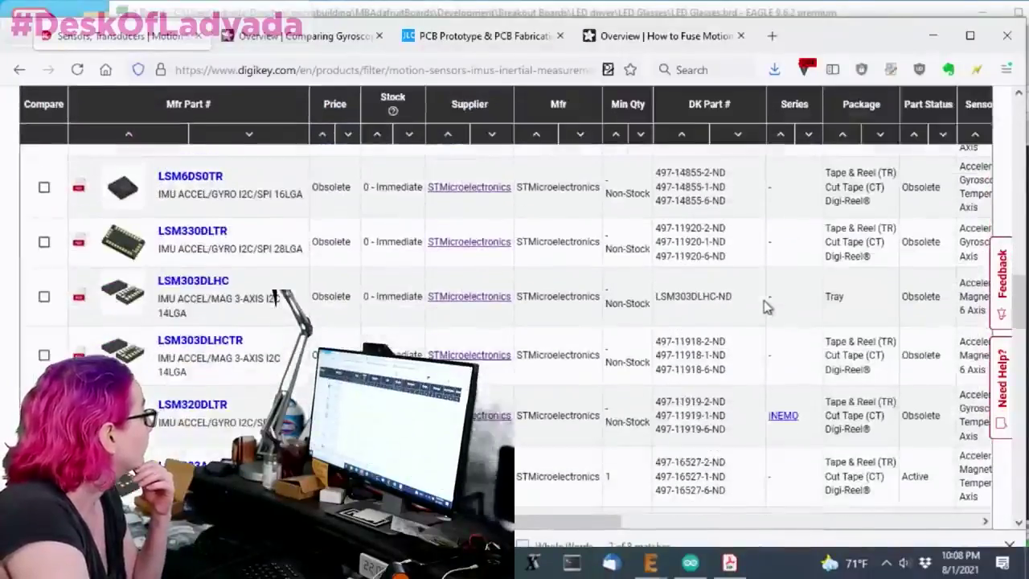
scroll(765, 306, "down", 3)
scroll(748, 305, "up", 10)
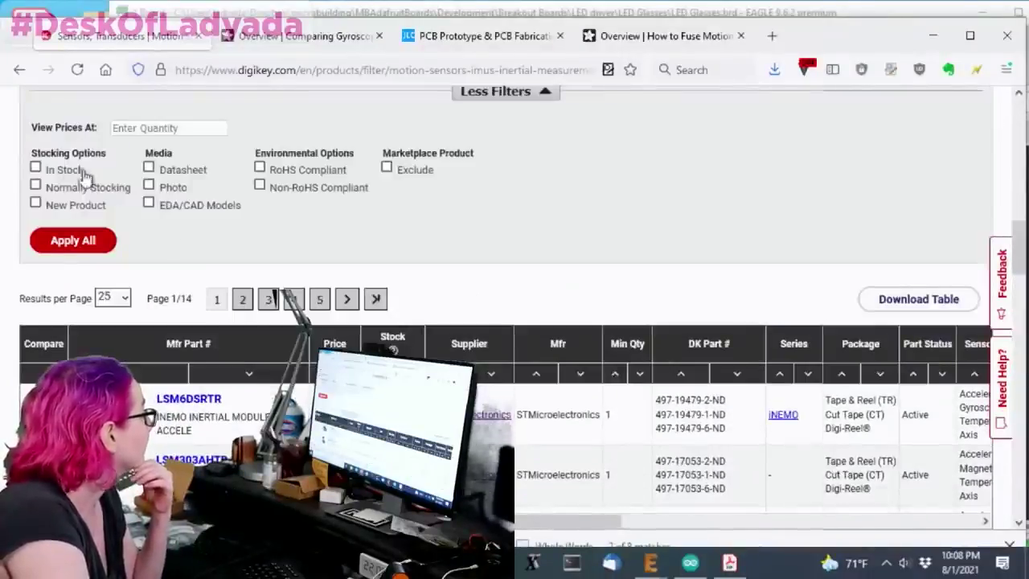
left_click(58, 171)
left_click(80, 243)
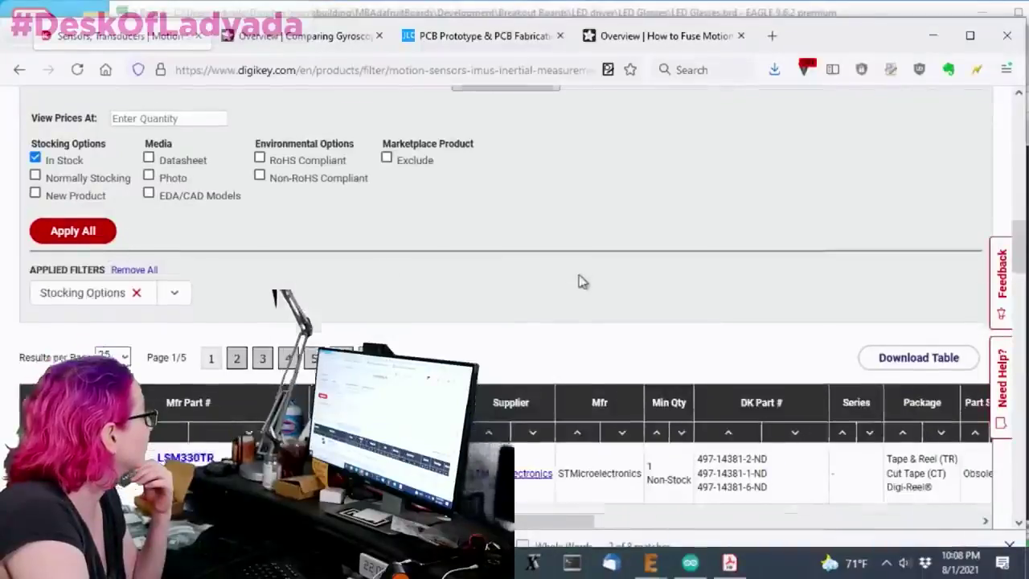
Step: Examine the in-stock IMU results, including their prices, stock quantities and manufacturers
scroll(567, 296, "down", 3)
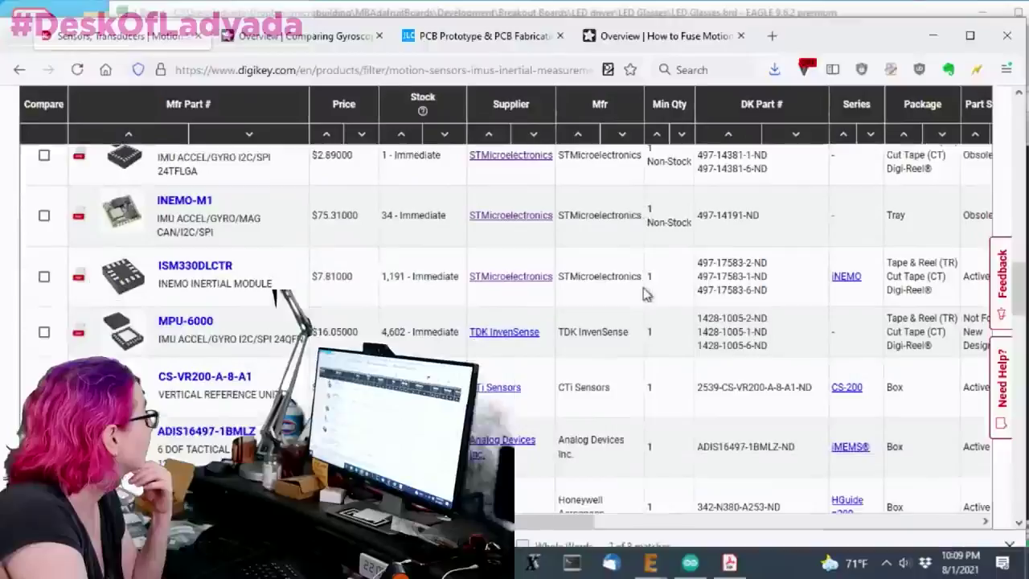
scroll(640, 292, "down", 1)
scroll(645, 295, "up", 4)
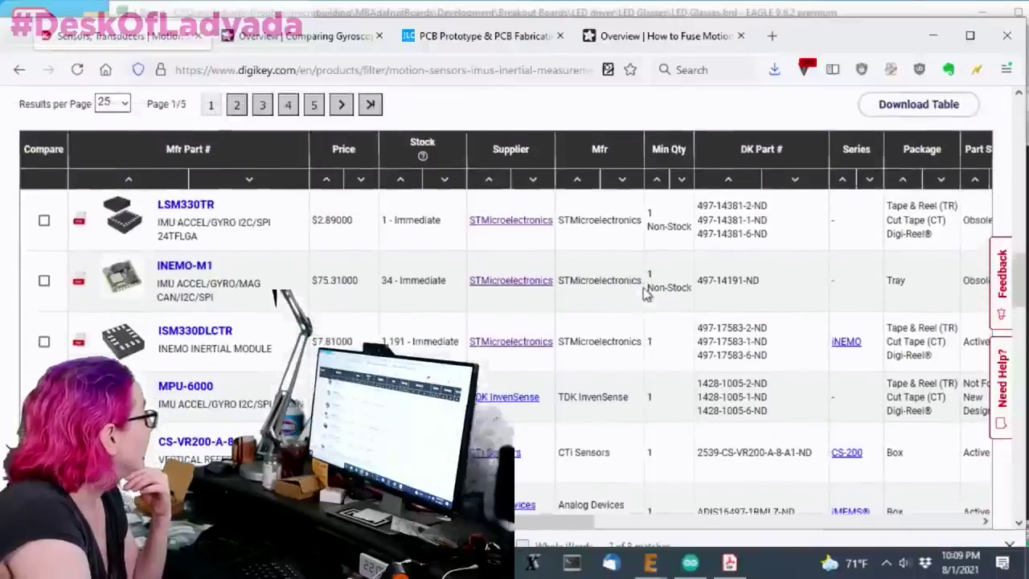
scroll(386, 296, "up", 4)
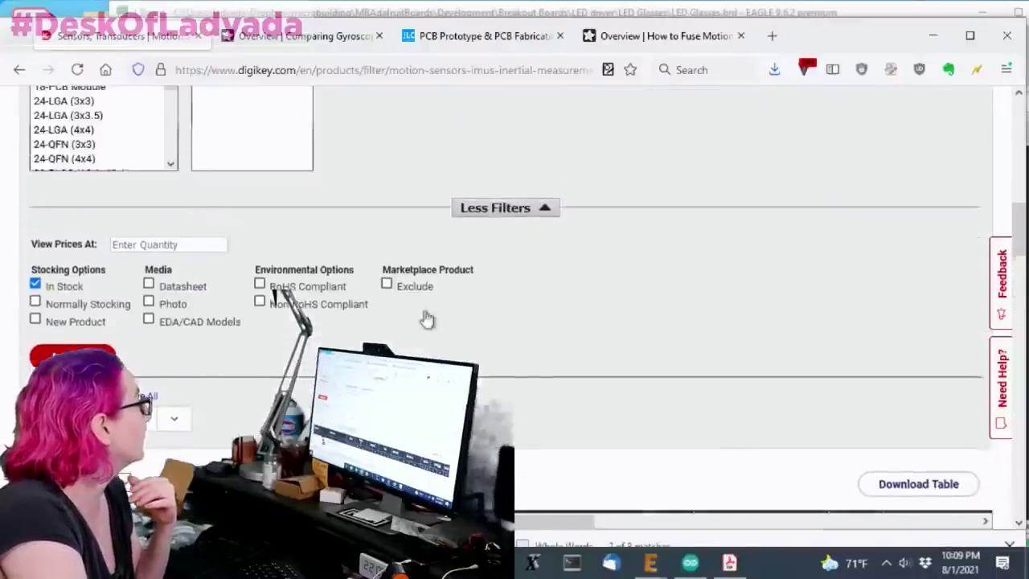
scroll(459, 311, "down", 8)
scroll(506, 311, "up", 2)
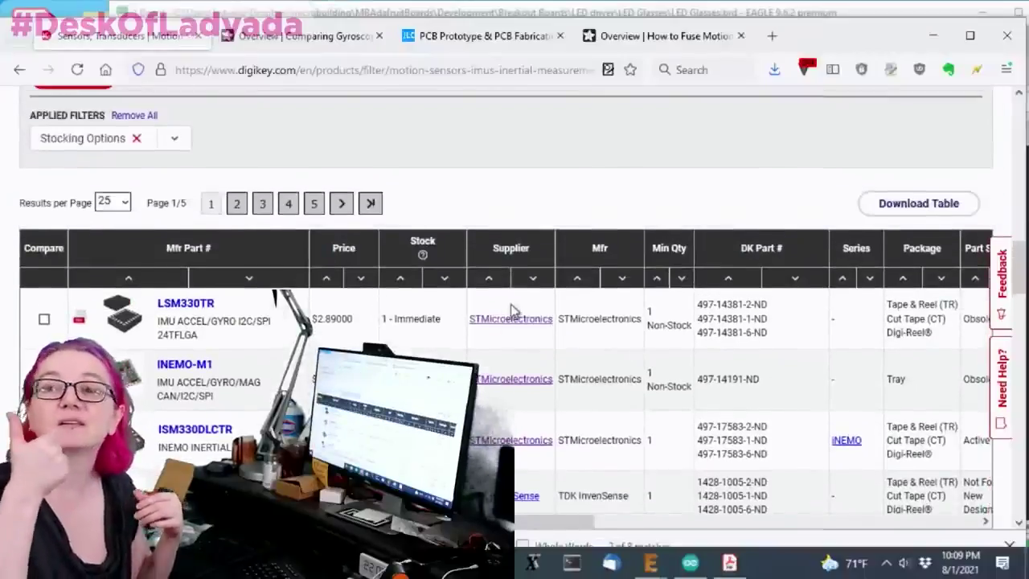
scroll(495, 205, "down", 1)
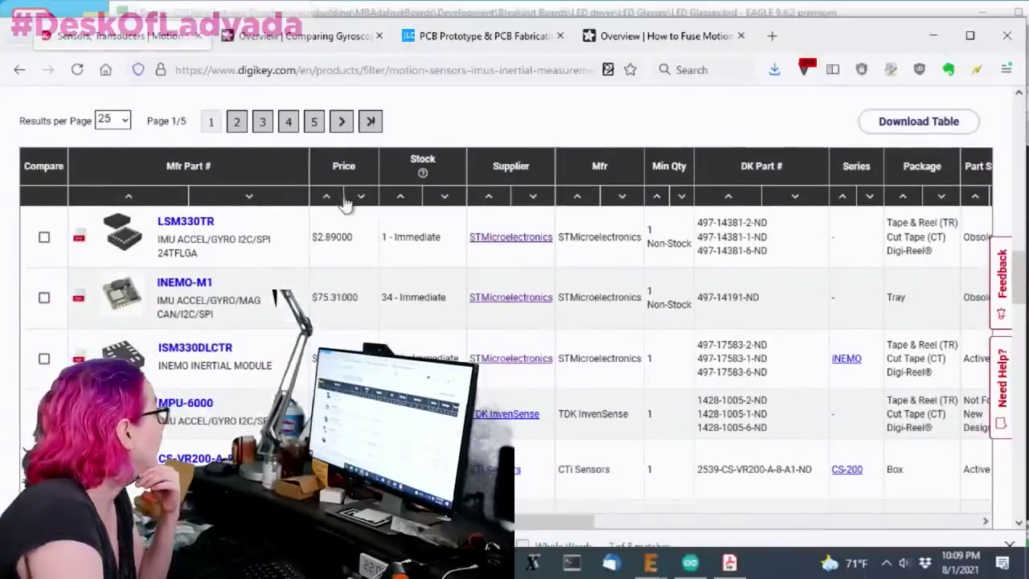
Step: Sort the in-stock IMU results by ascending price and examine them down to the enlarged photo of the ADIS16470AMLZ
left_click(329, 198)
scroll(566, 175, "down", 2)
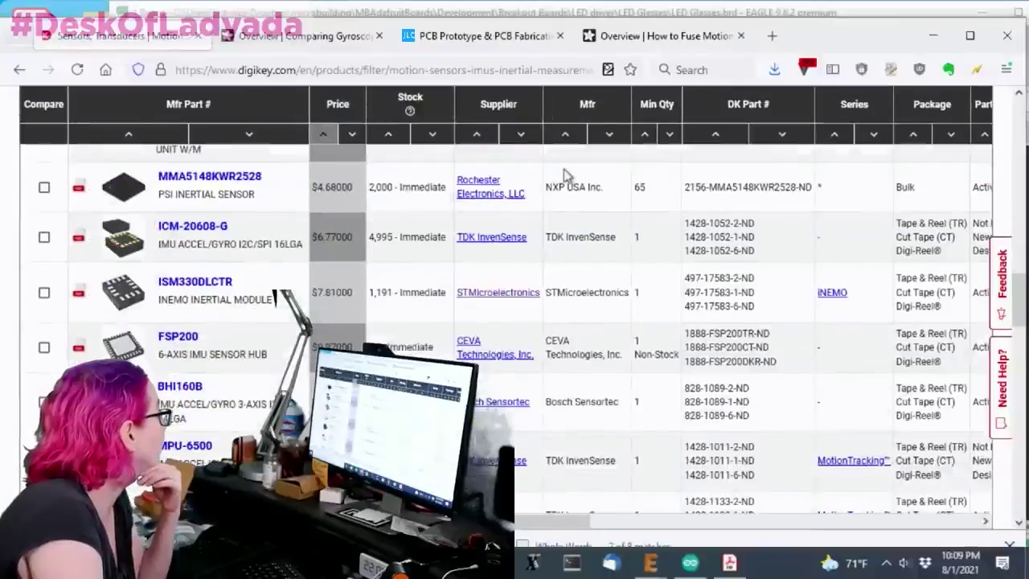
scroll(396, 344, "down", 1)
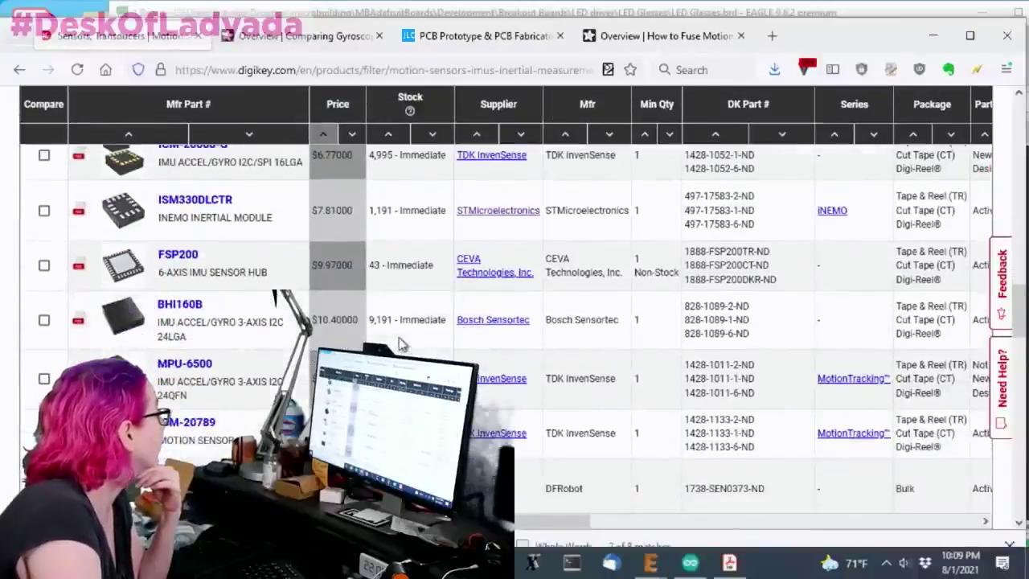
scroll(405, 338, "down", 1)
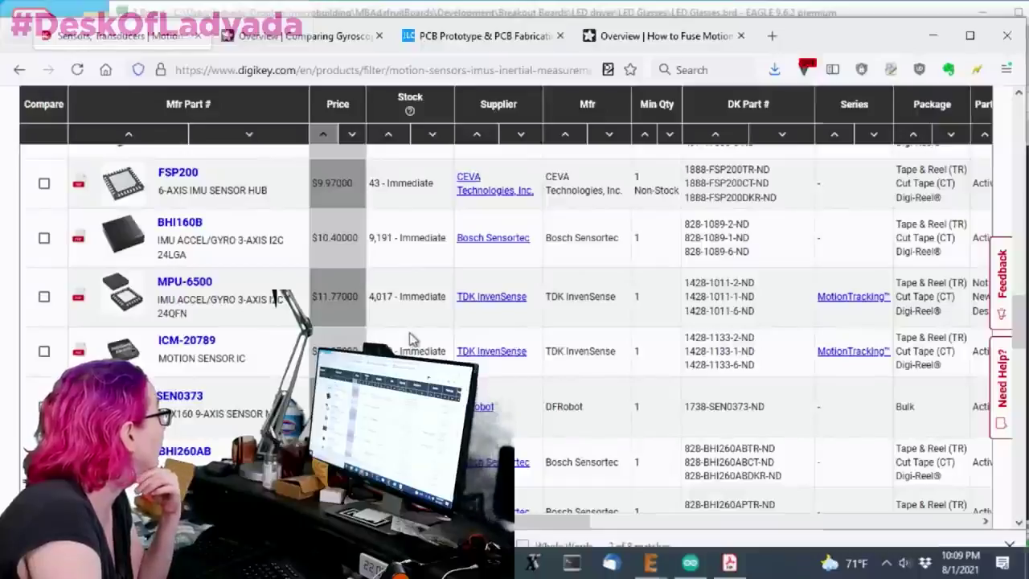
scroll(410, 337, "down", 3)
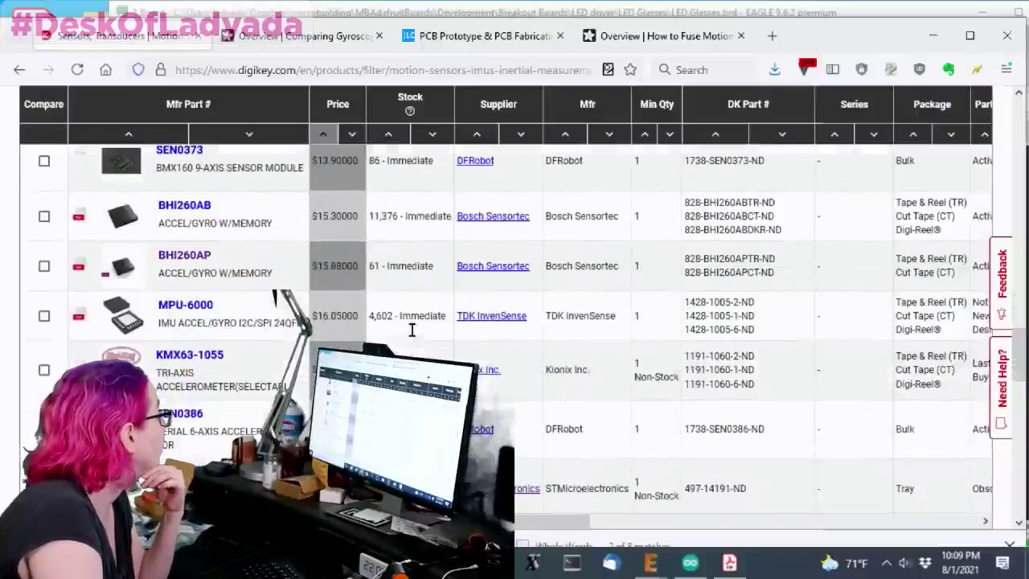
scroll(413, 336, "down", 1)
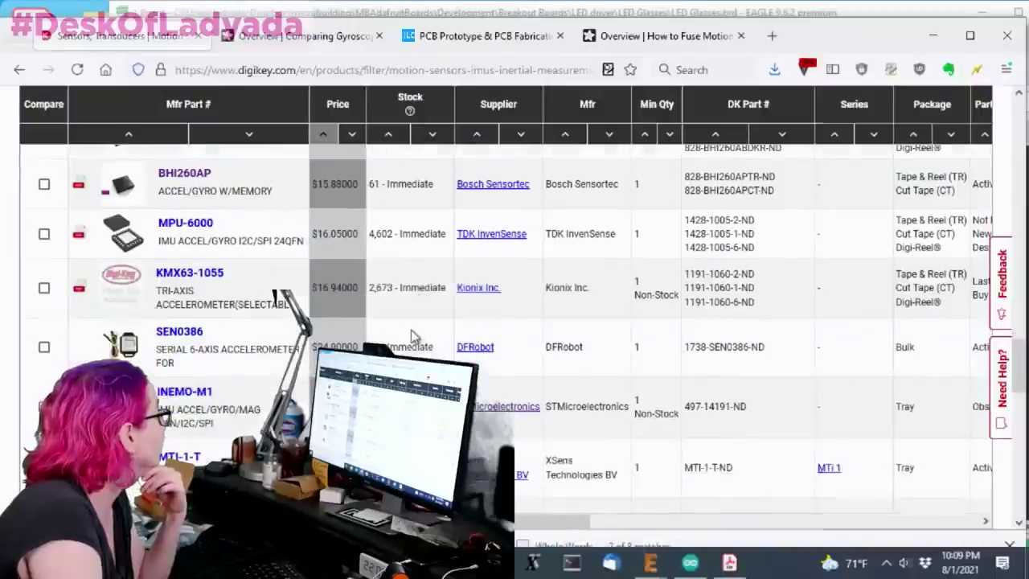
scroll(411, 330, "down", 3)
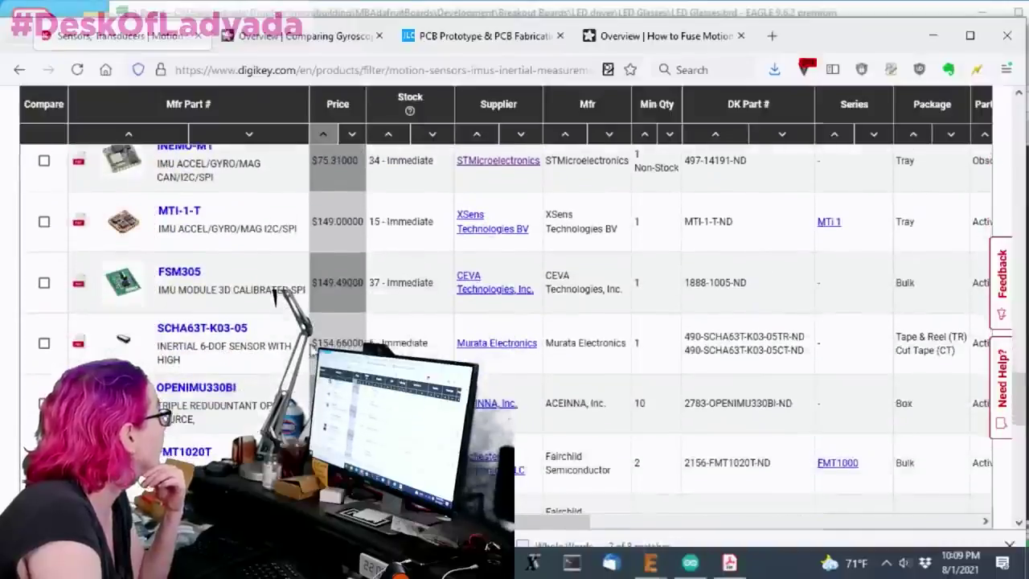
scroll(405, 331, "down", 5)
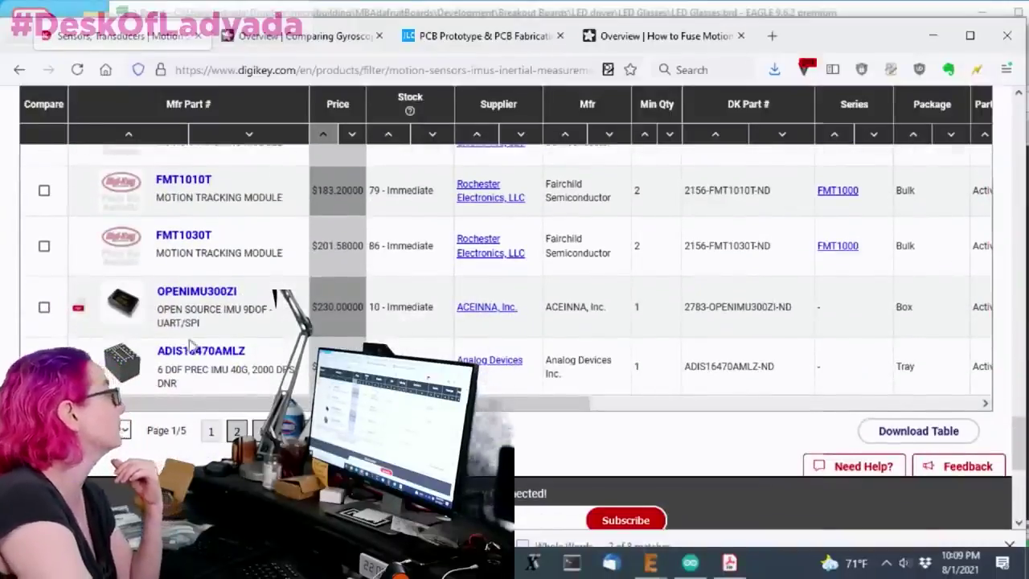
mouse_move(133, 368)
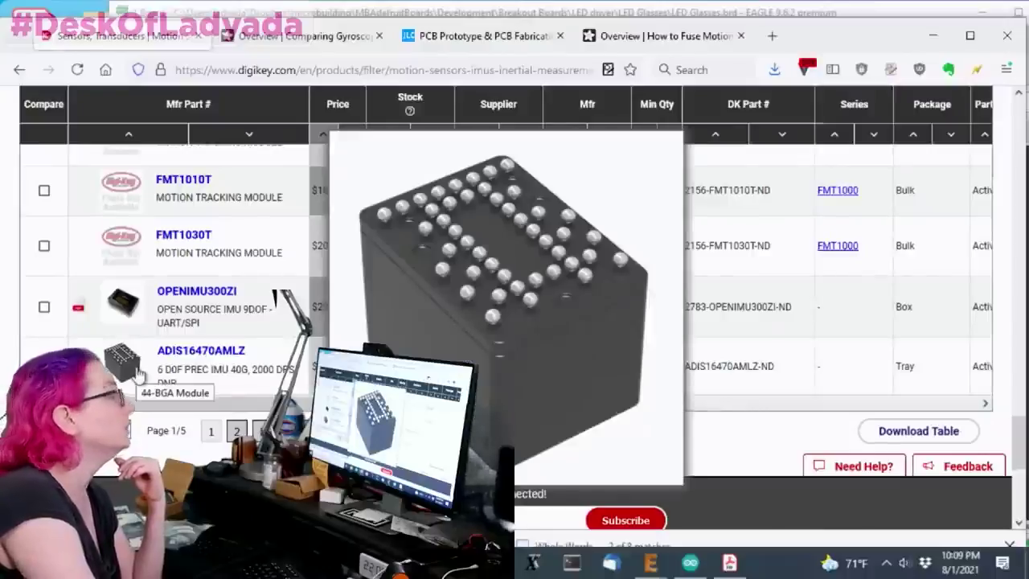
Step: Review the lowest-priced parts at the start of the price-sorted IMU results
scroll(620, 331, "up", 6)
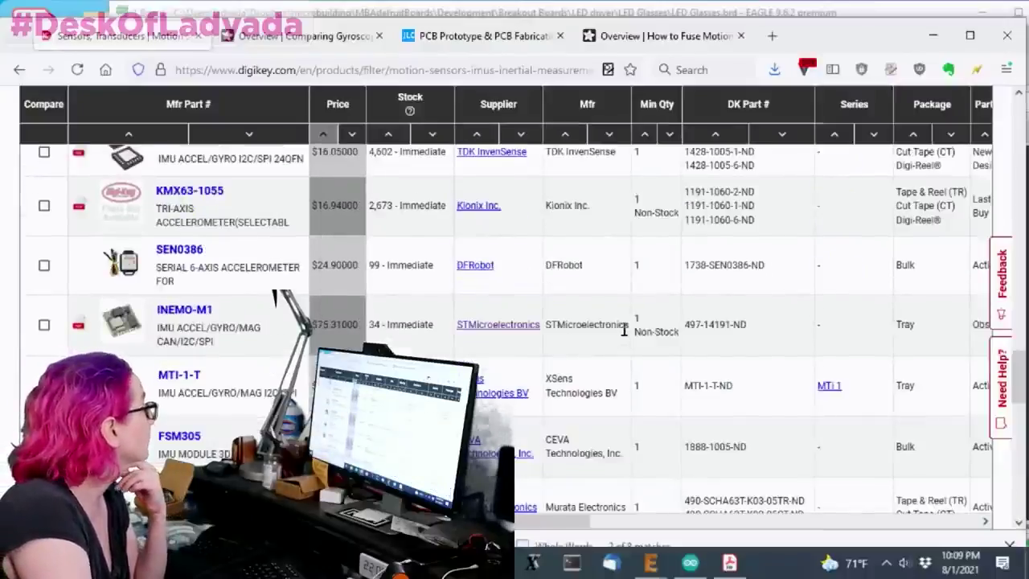
scroll(620, 331, "up", 10)
scroll(624, 332, "up", 5)
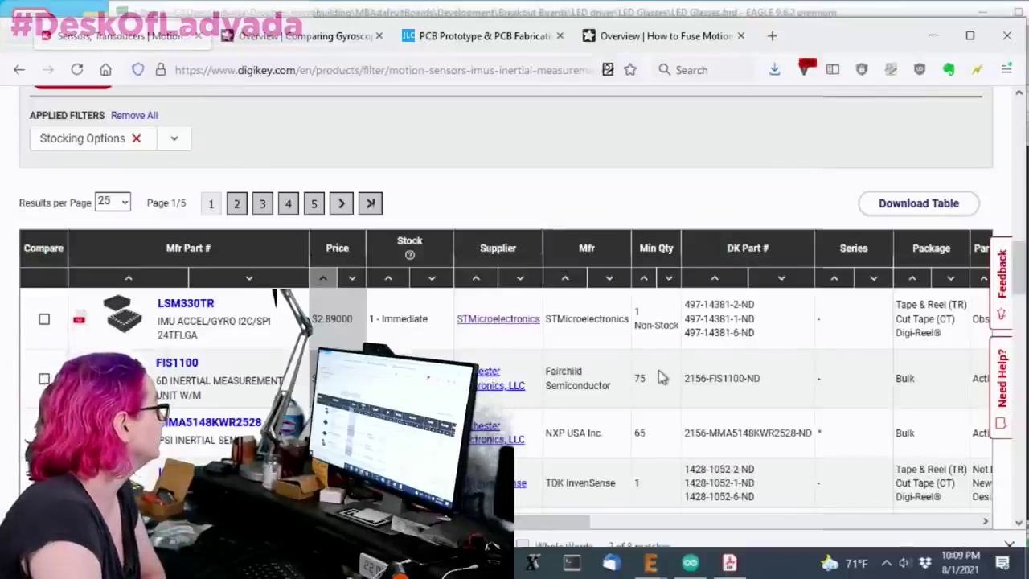
scroll(661, 375, "down", 2)
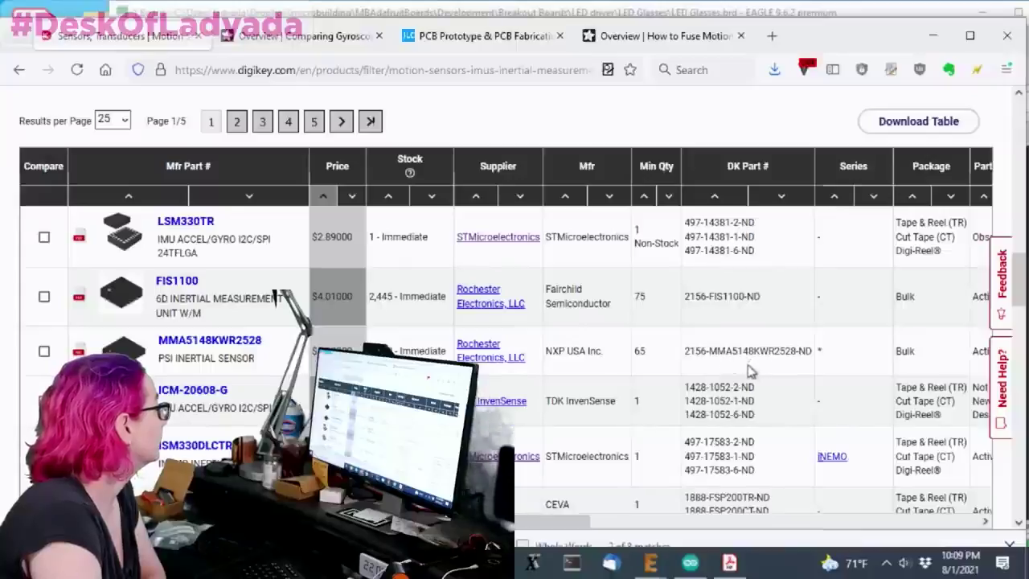
scroll(738, 401, "down", 2)
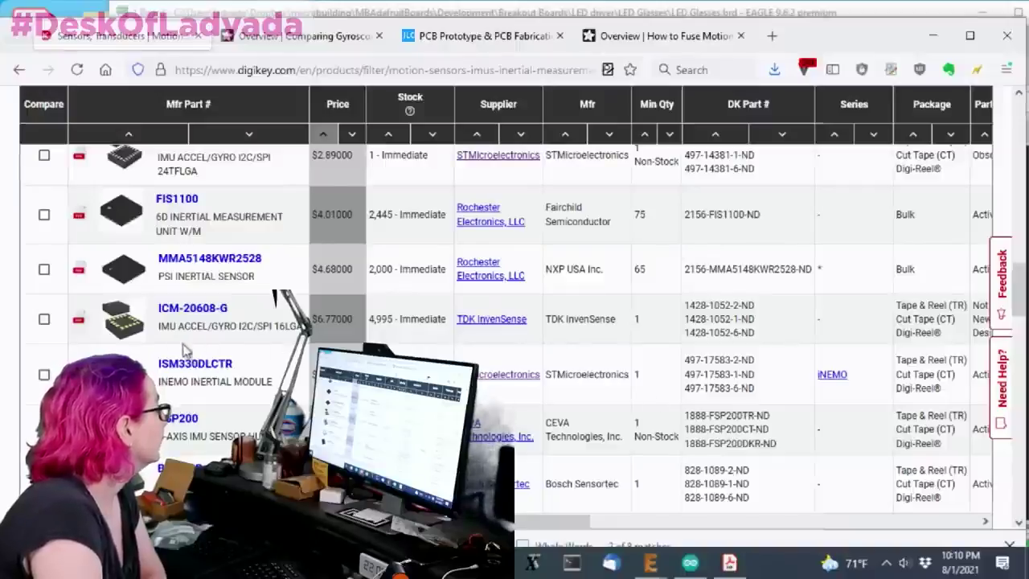
Step: Remove the In Stock filter and restrict the Mounting Type to Surface Mount
scroll(691, 318, "up", 10)
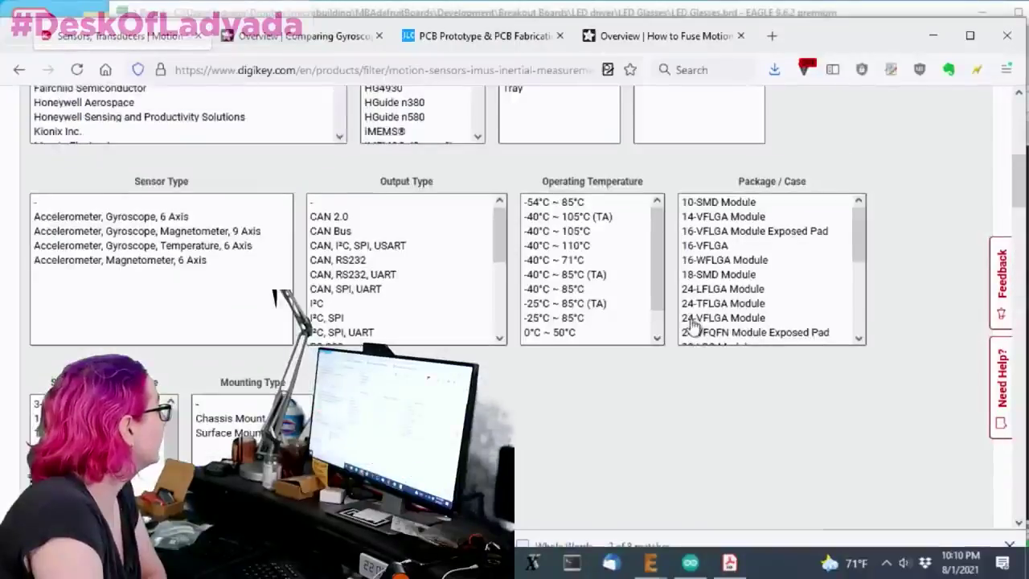
scroll(691, 322, "down", 3)
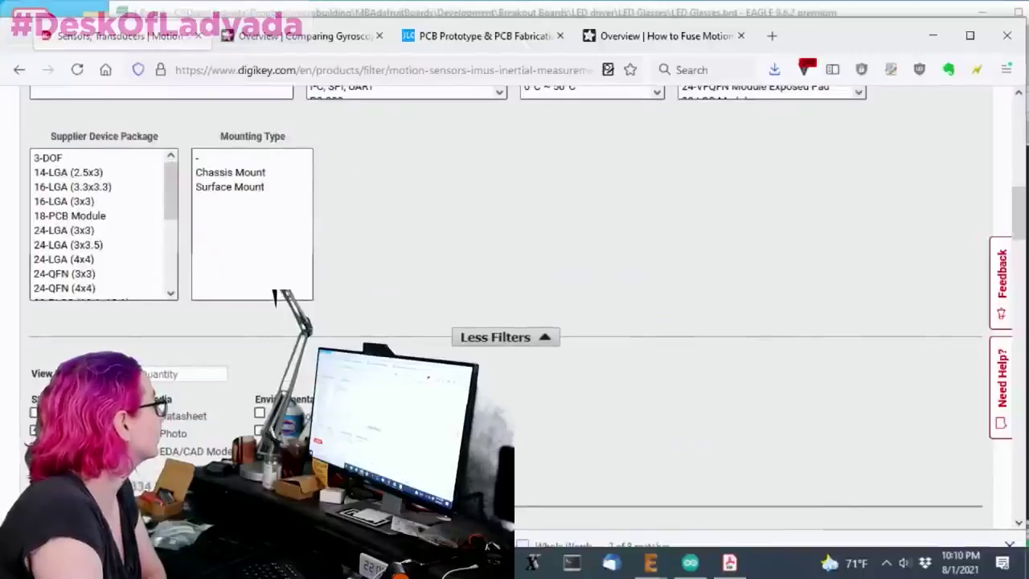
scroll(593, 295, "up", 3)
scroll(909, 190, "up", 1)
scroll(908, 190, "down", 5)
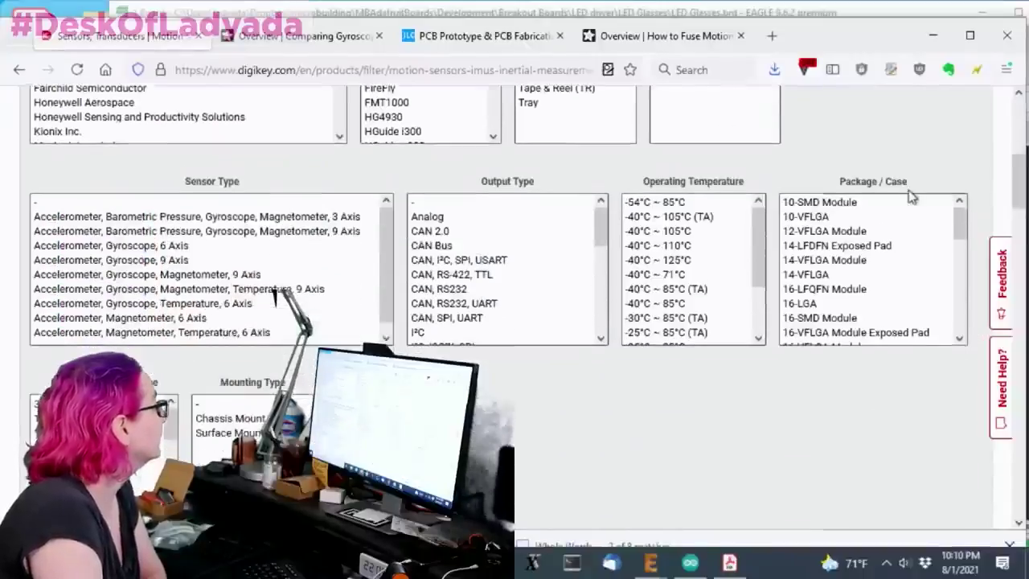
left_click(228, 272)
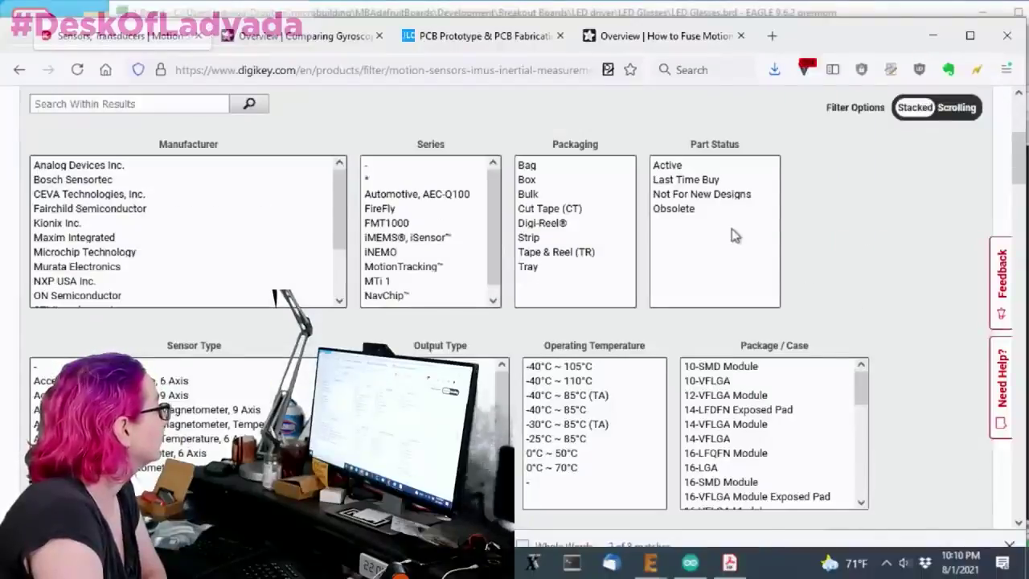
Step: Filter the IMUs to Active part status and the three 9-axis accelerometer/gyroscope sensor types, including the magnetometer and temperature variants
left_click(756, 173)
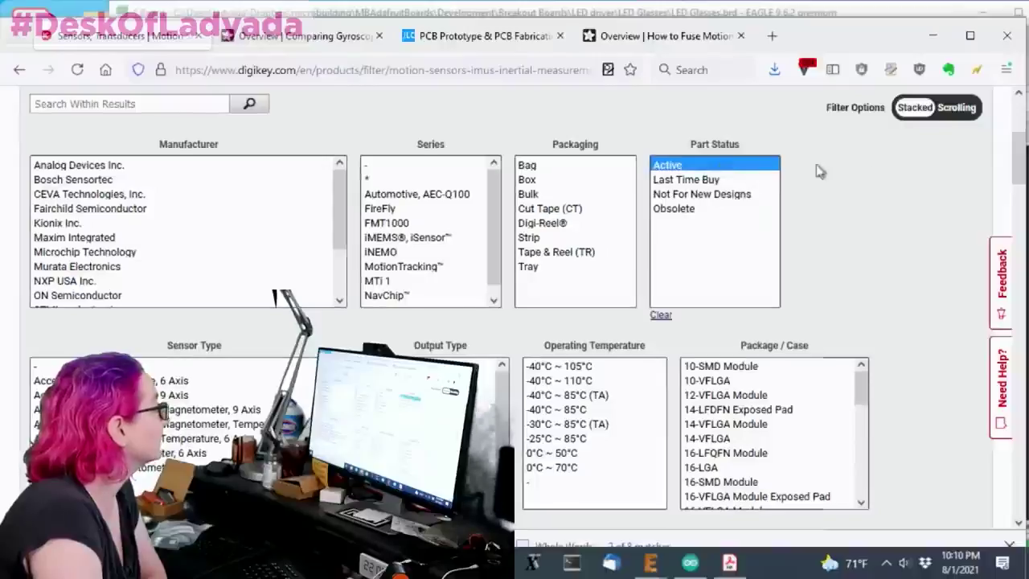
scroll(873, 204, "down", 3)
scroll(673, 358, "down", 3)
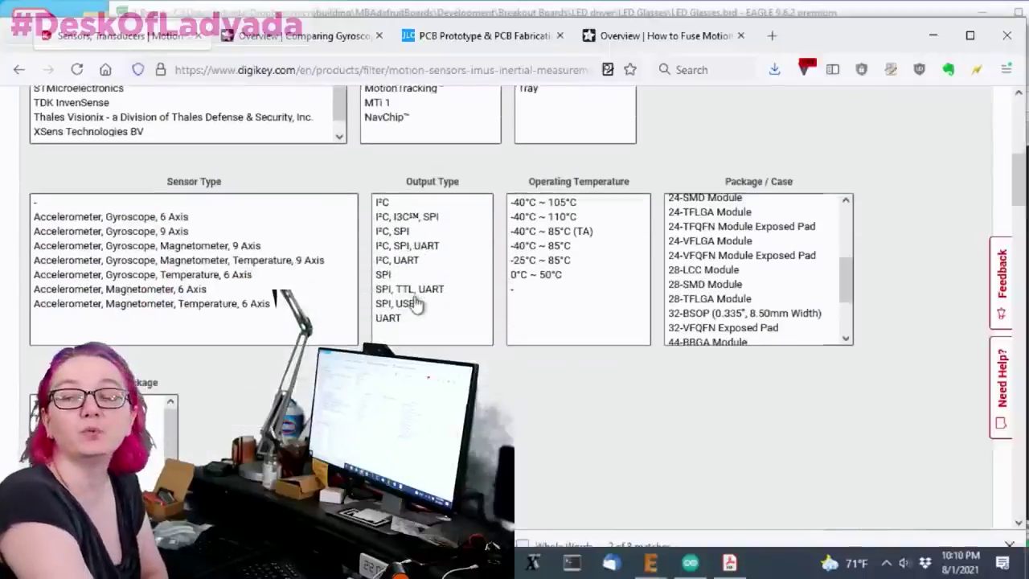
scroll(416, 304, "down", 2)
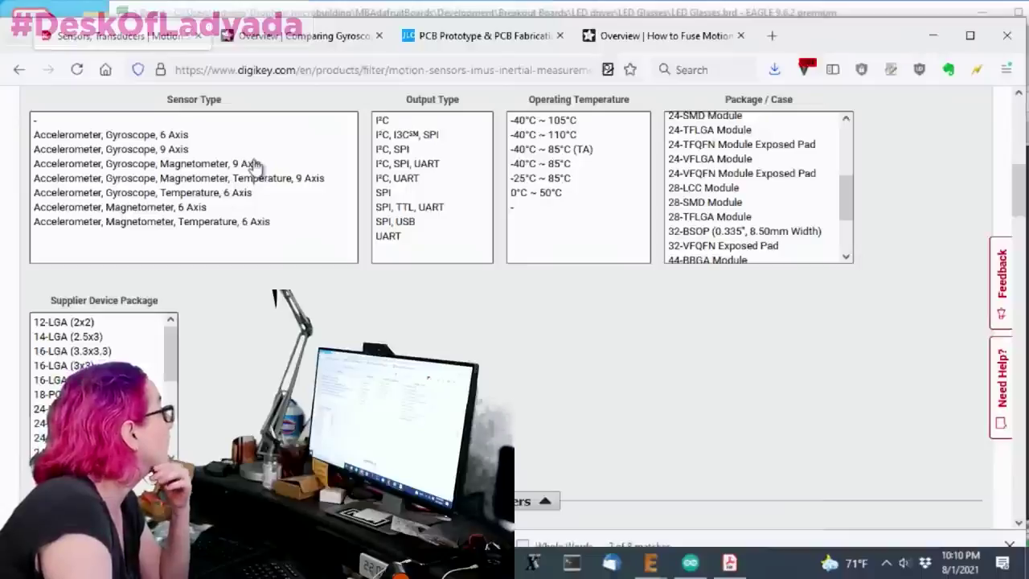
left_click_drag(259, 165, 261, 184)
left_click(172, 151, "ctrl")
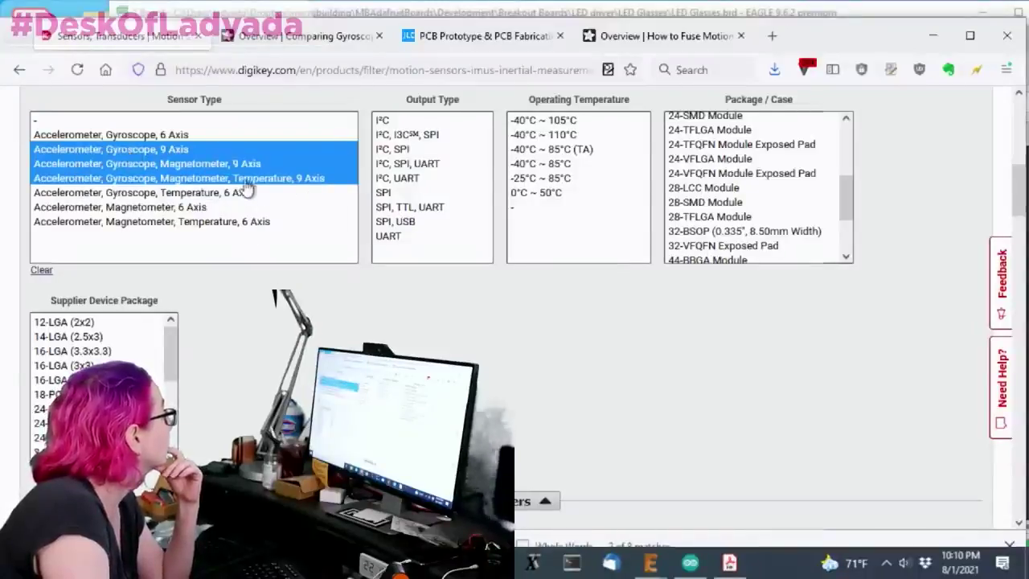
scroll(121, 184, "down", 3)
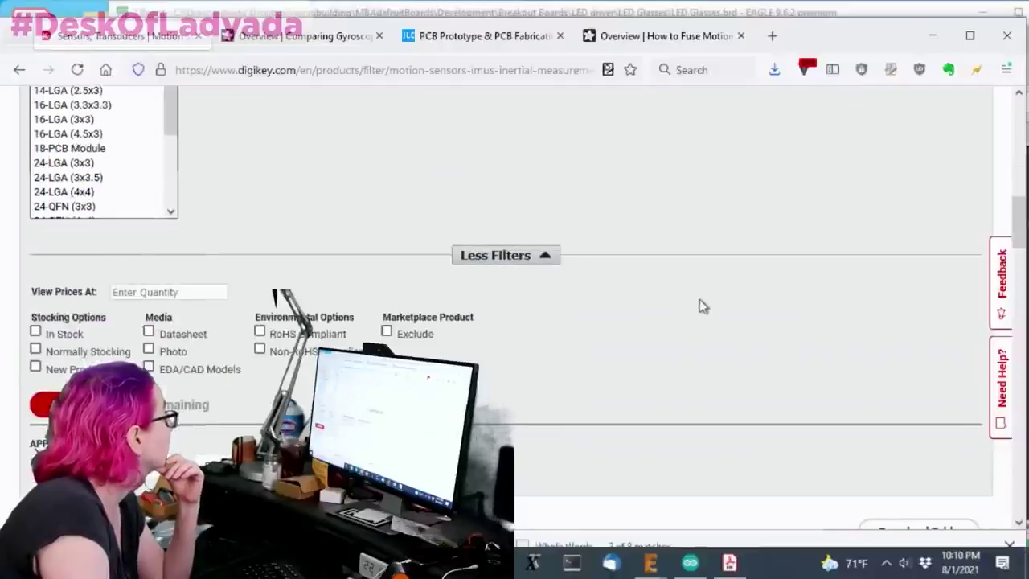
scroll(685, 295, "down", 5)
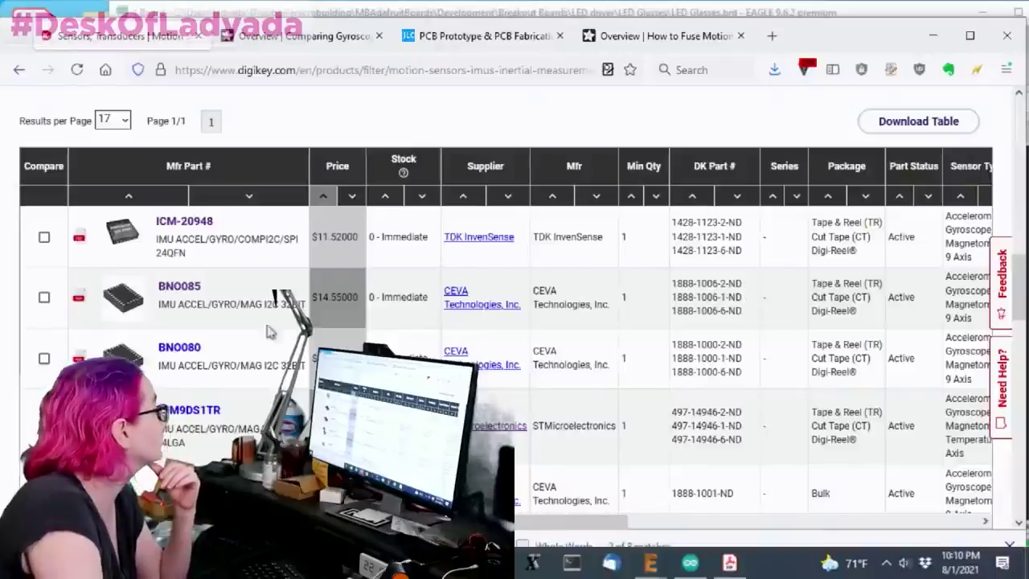
Step: Check the stock and pricing on the BNO085 product page, and return to the filtered IMU results
left_click(174, 294)
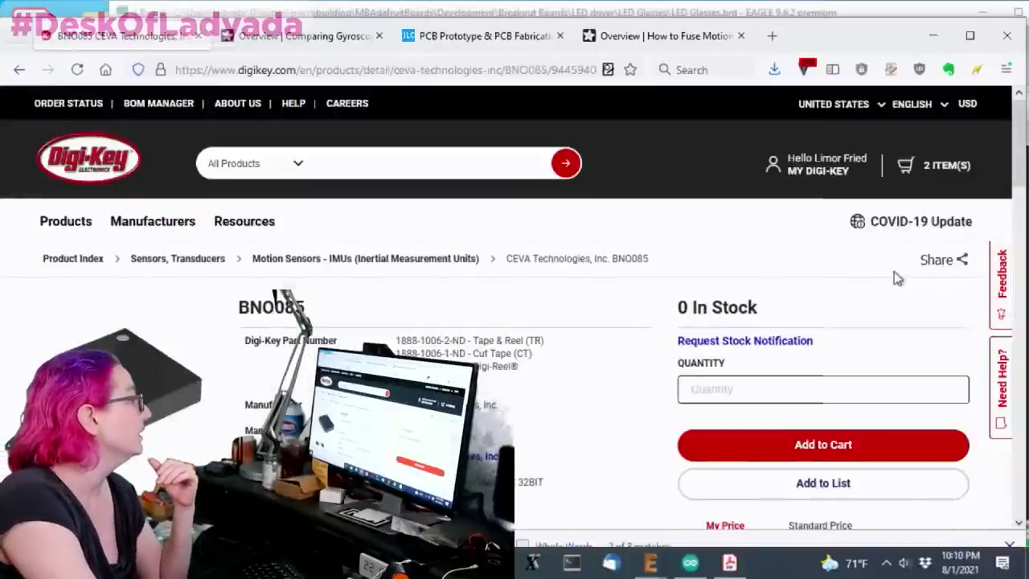
scroll(895, 276, "down", 2)
scroll(804, 286, "down", 2)
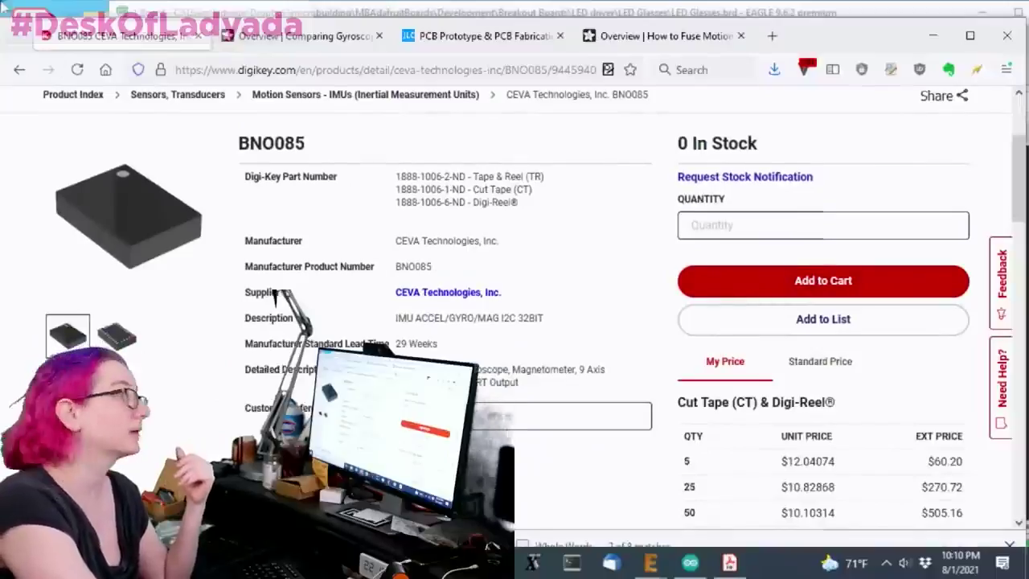
left_click(19, 69)
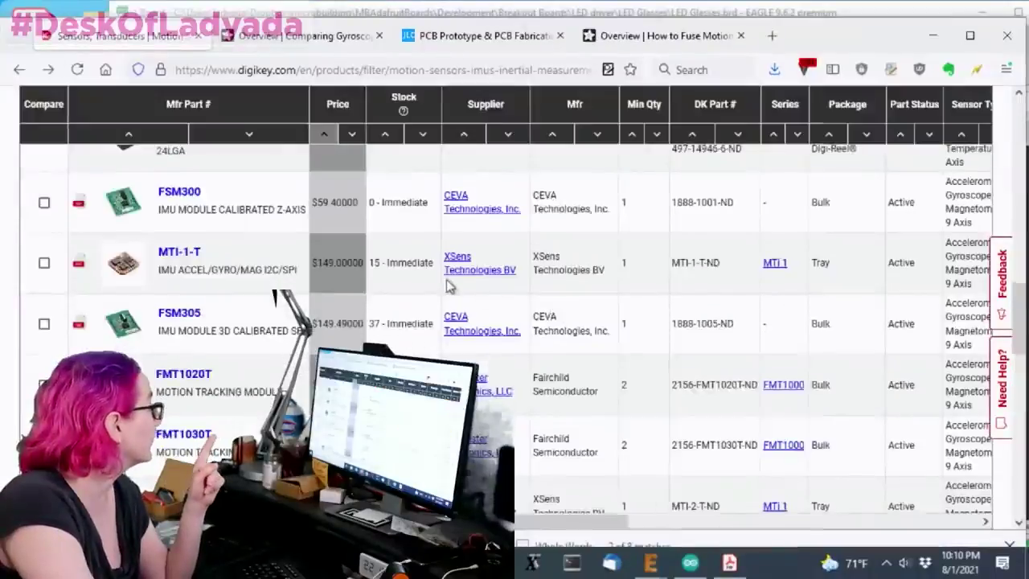
Step: Compare the prices and stock of the 9-axis IMUs and view the enlarged photo of the MTI-1-T
scroll(450, 284, "down", 4)
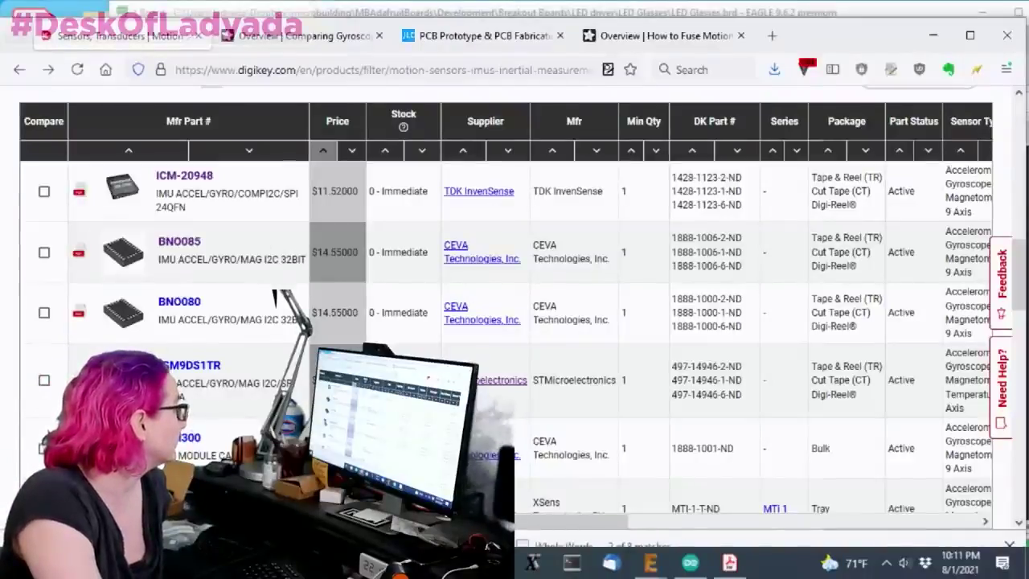
scroll(514, 322, "down", 1)
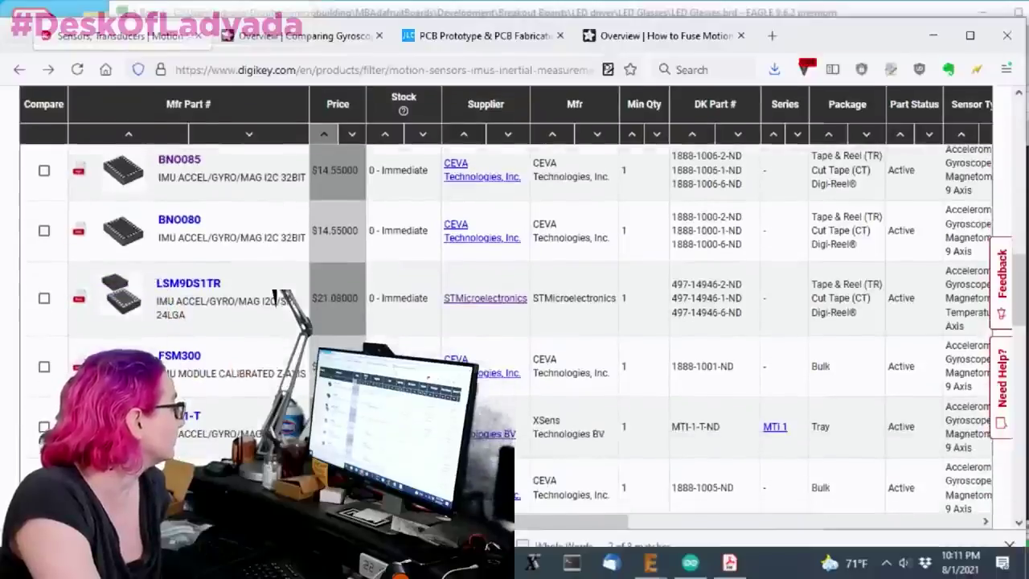
scroll(514, 321, "up", 2)
scroll(277, 296, "down", 4)
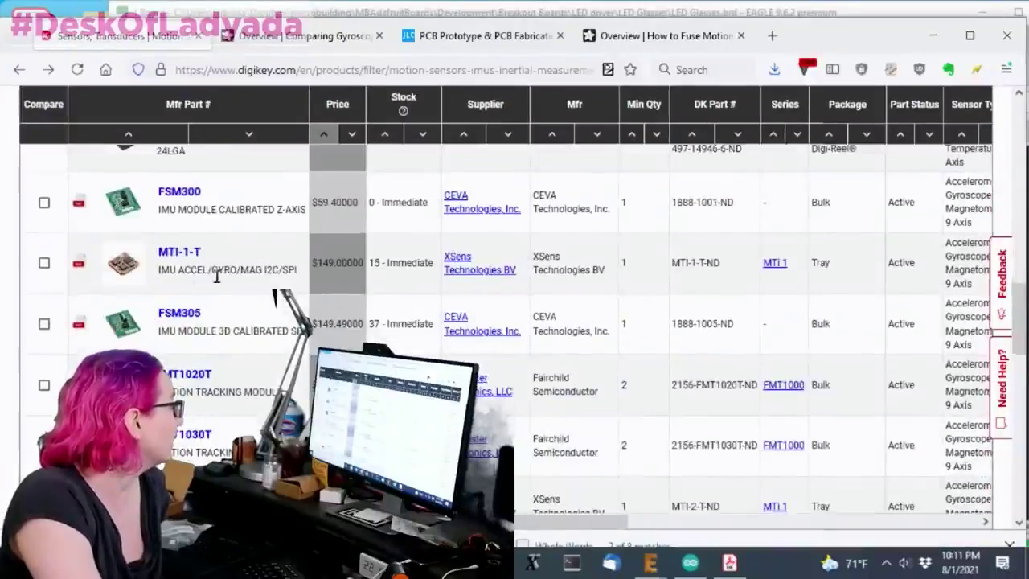
mouse_move(128, 270)
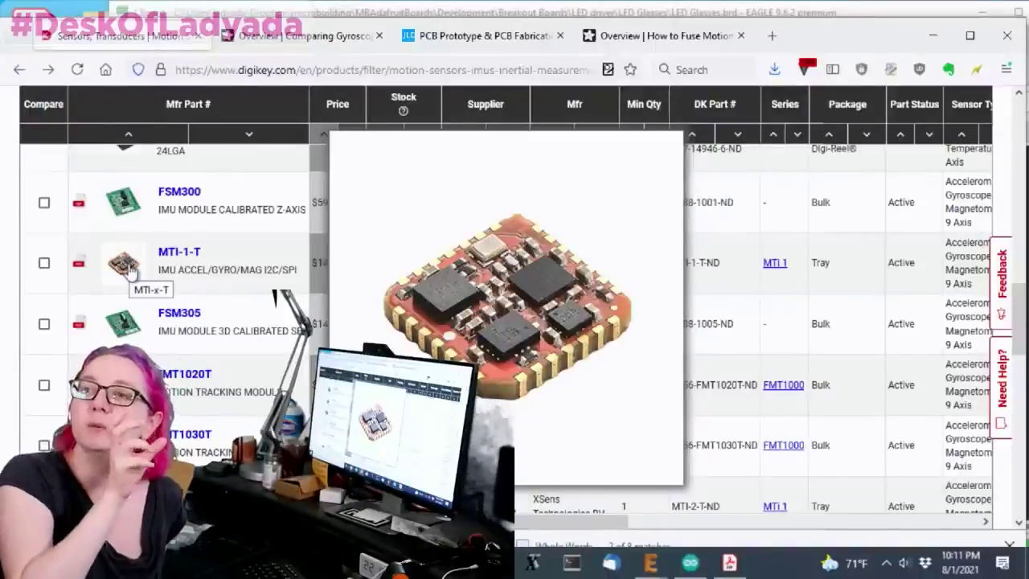
Step: Open the product page of the TDK InvenSense ICM-20948 and view its stock and price details
scroll(404, 292, "up", 5)
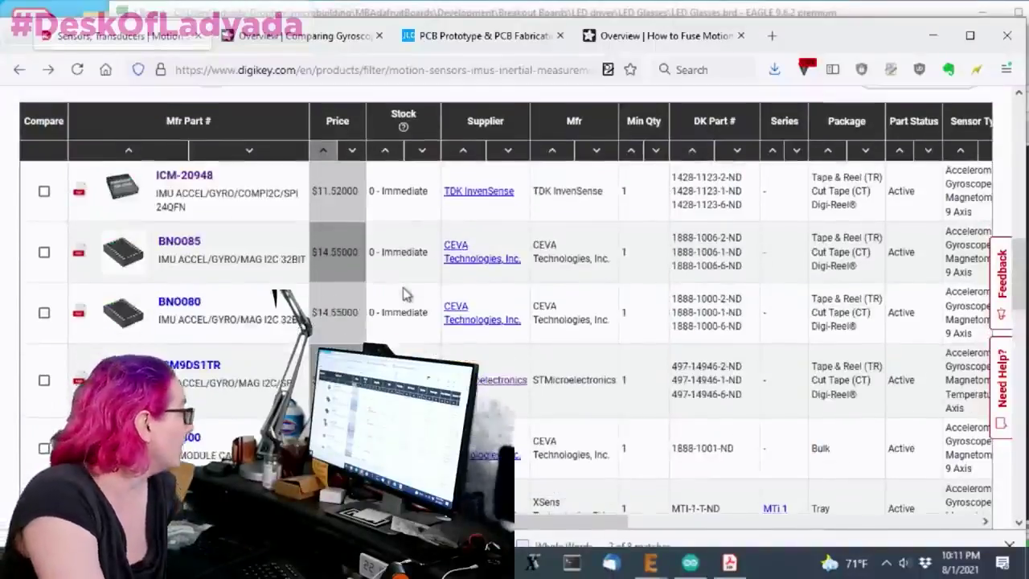
left_click(615, 328)
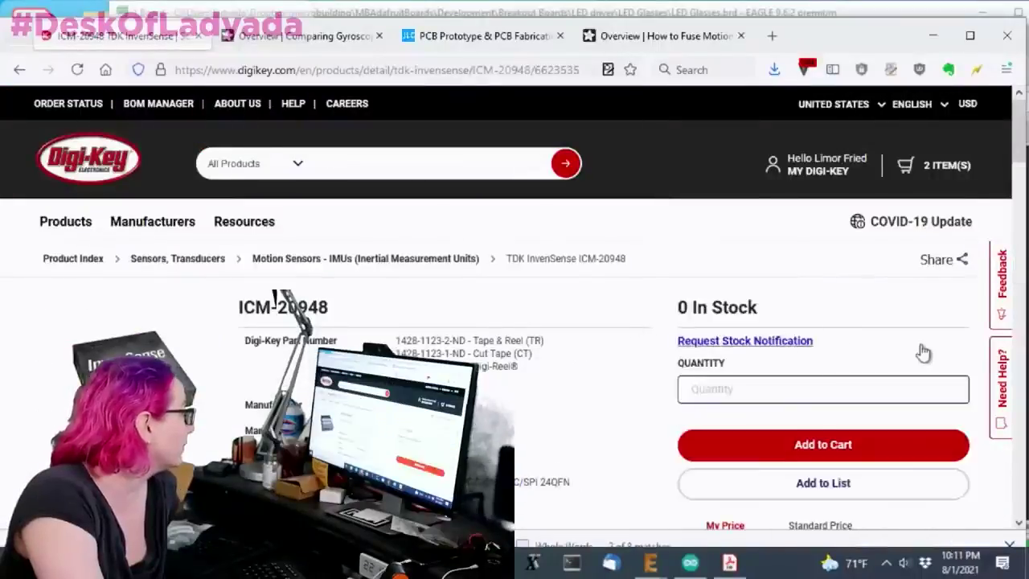
scroll(925, 351, "down", 2)
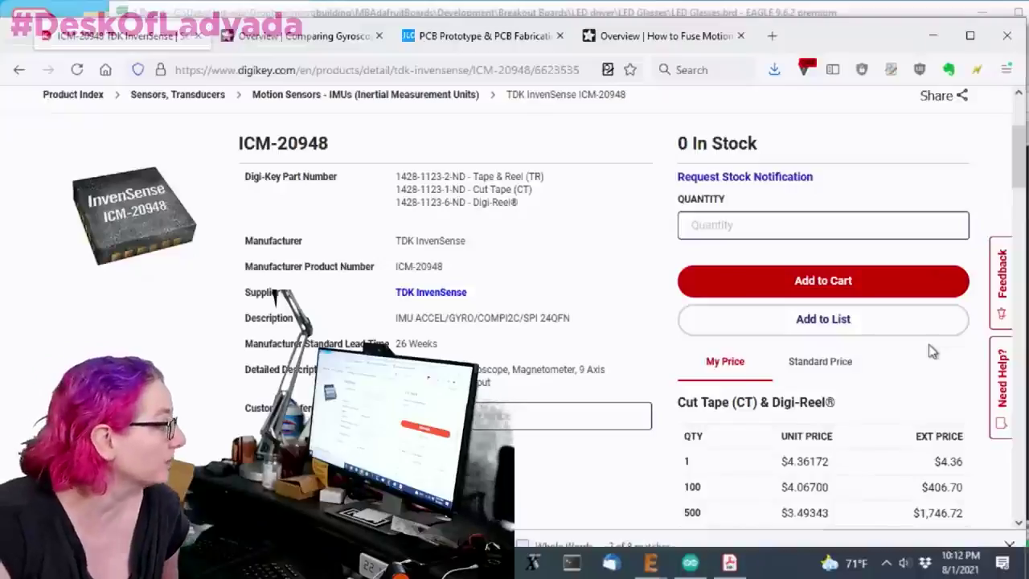
Step: Show the ICM-20948's Standard Price table and highlight the price row for a quantity of 100
left_click(842, 360)
scroll(876, 338, "down", 5)
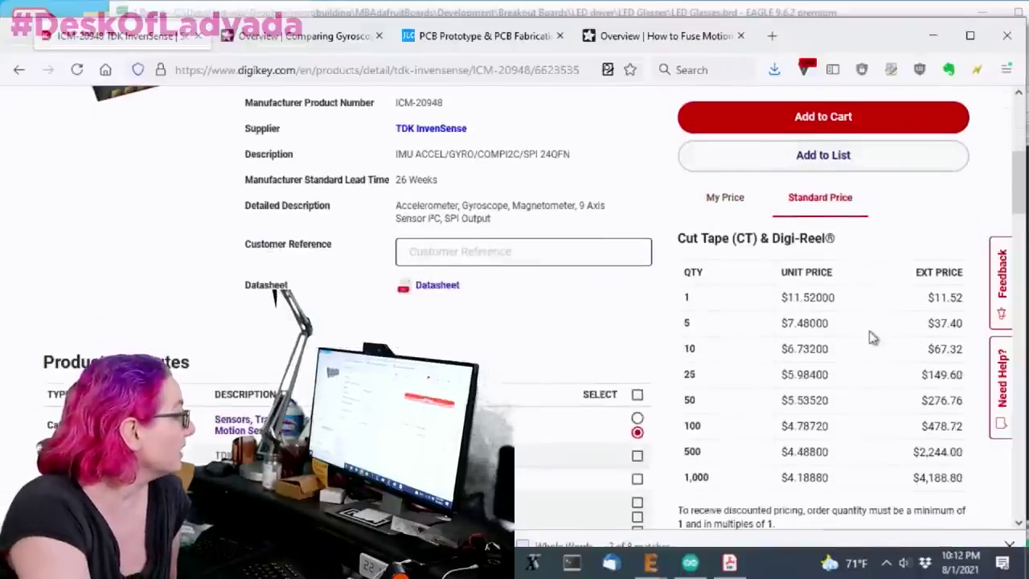
scroll(884, 330, "down", 2)
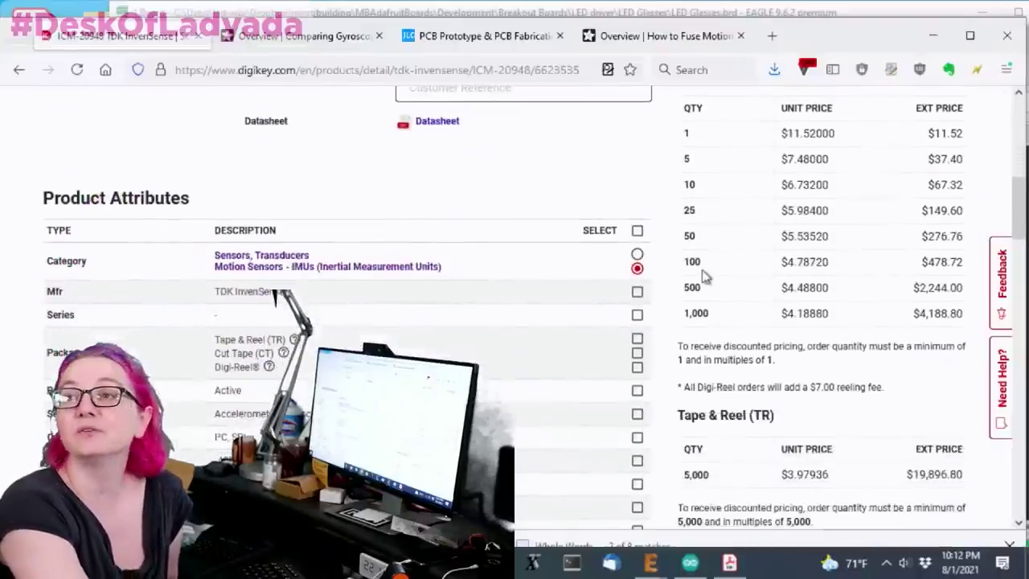
left_click_drag(684, 263, 970, 277)
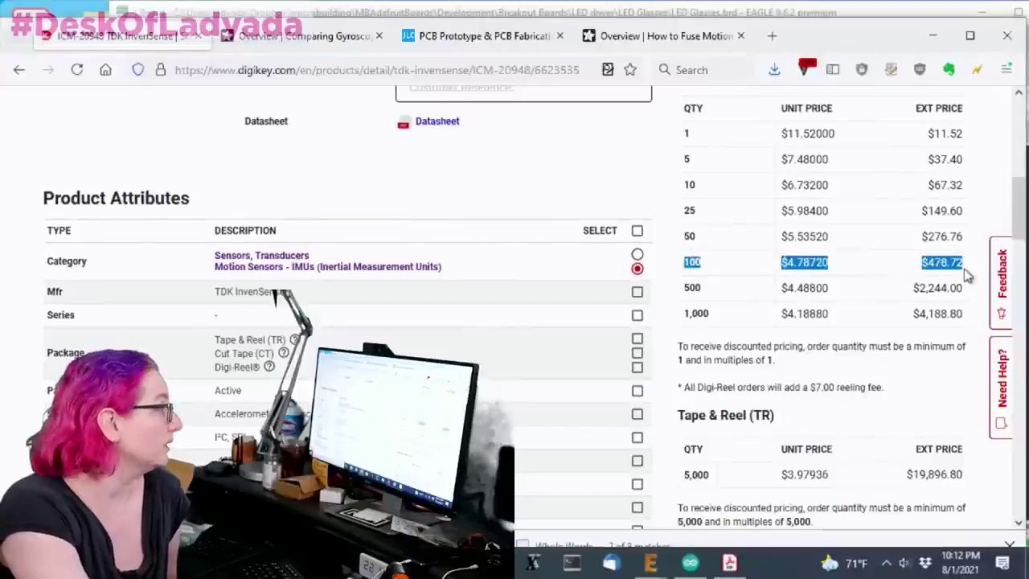
Step: Highlight the ICM-20948's cut tape price row for a quantity of 500
left_click_drag(685, 288, 974, 288)
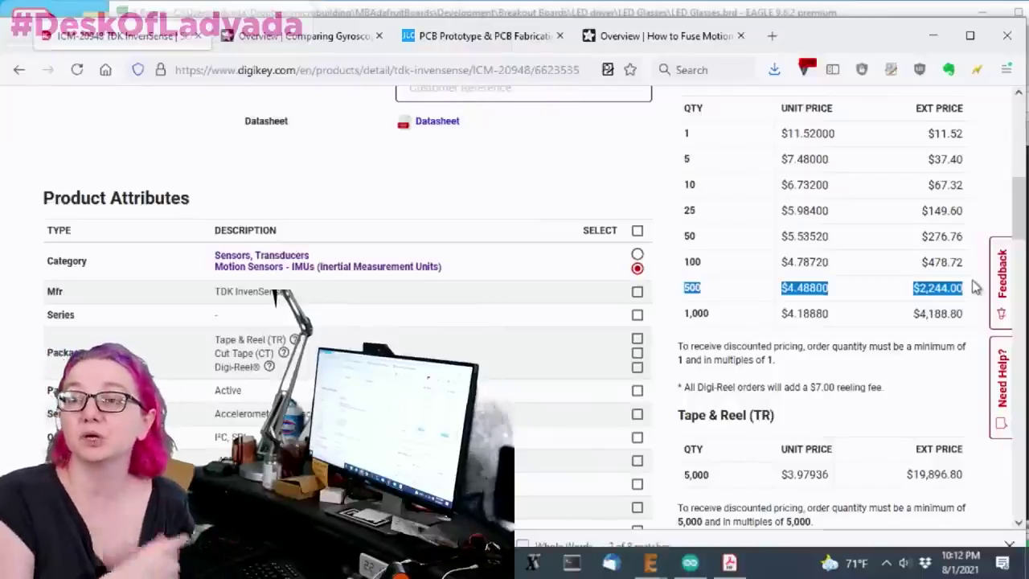
Step: Enter a quantity of 1000 for the ICM-20948 and highlight its row in the product lead time estimates
scroll(979, 302, "up", 5)
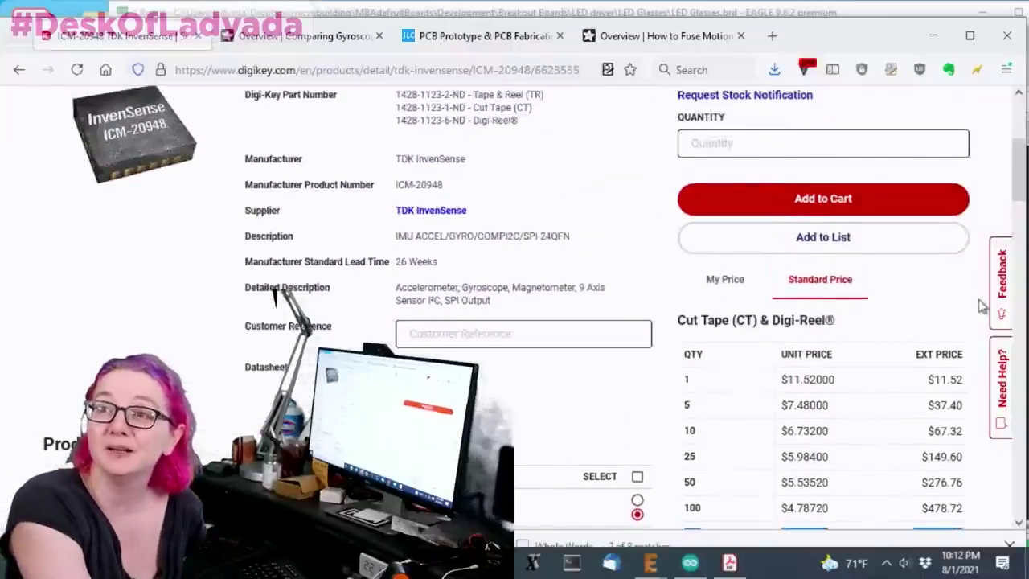
scroll(985, 312, "down", 1)
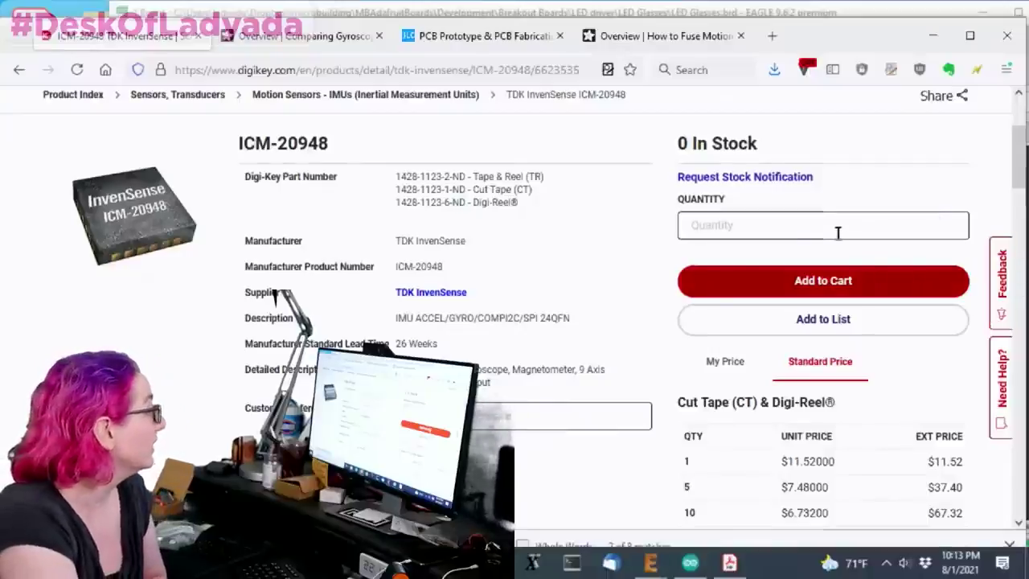
type("1000")
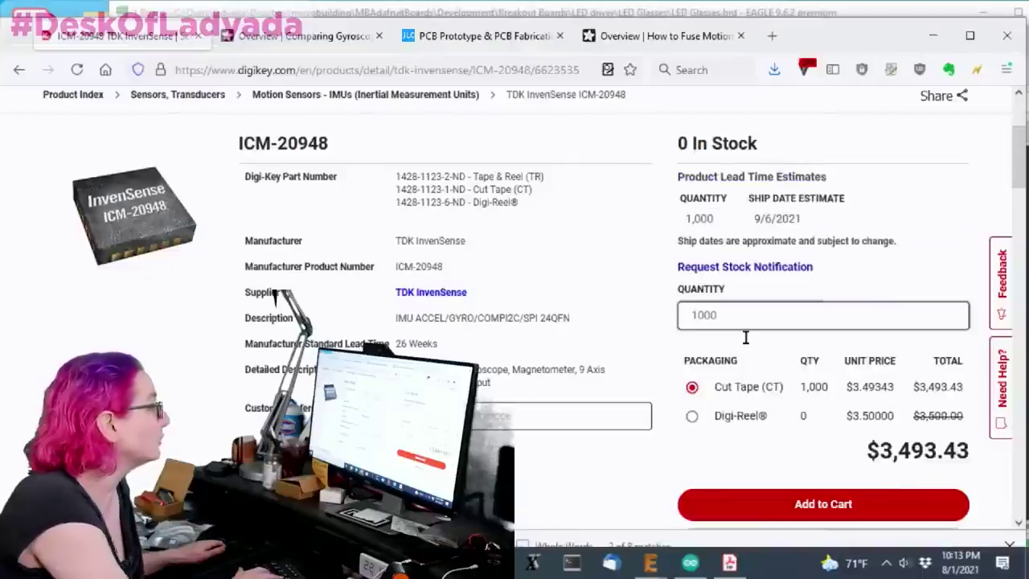
left_click_drag(832, 229, 719, 243)
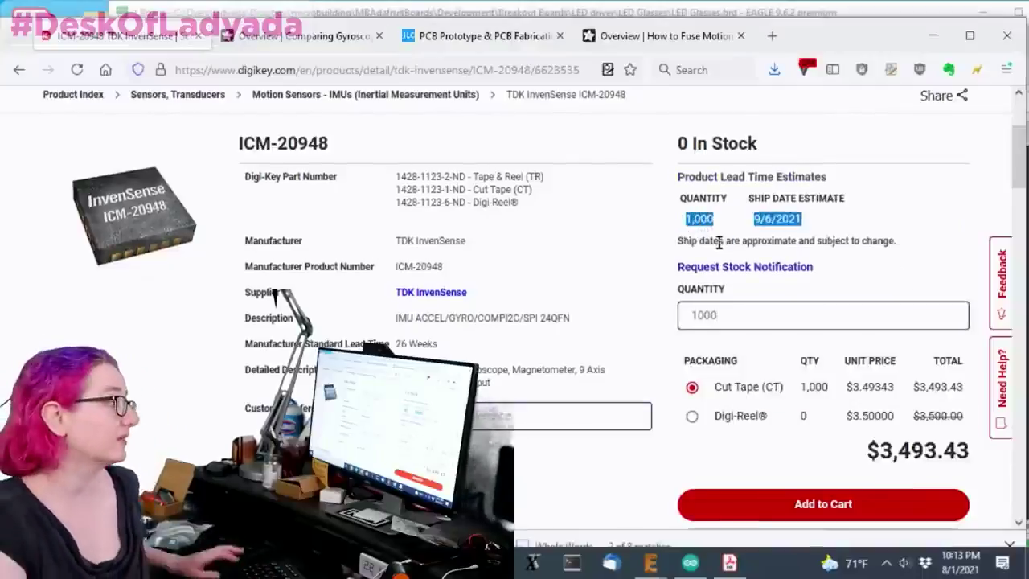
Step: Enlarge the product page to 120%, re-enter the quantity of 1000, and highlight only the estimated ship date
key("ctrl+plus")
key("ctrl+plus")
key("ctrl+plus")
key("ctrl+minus")
key("ctrl+minus")
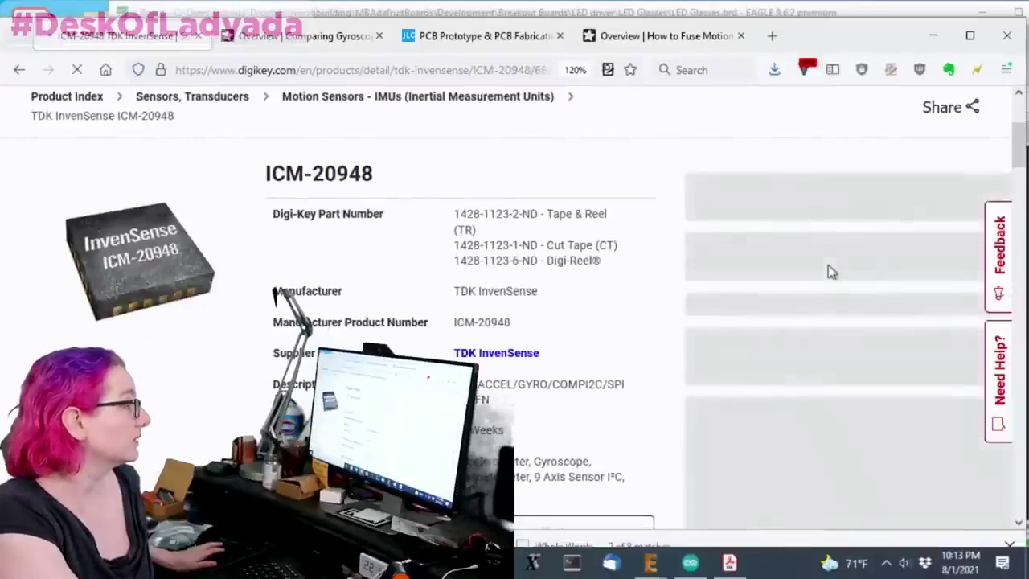
type("1000")
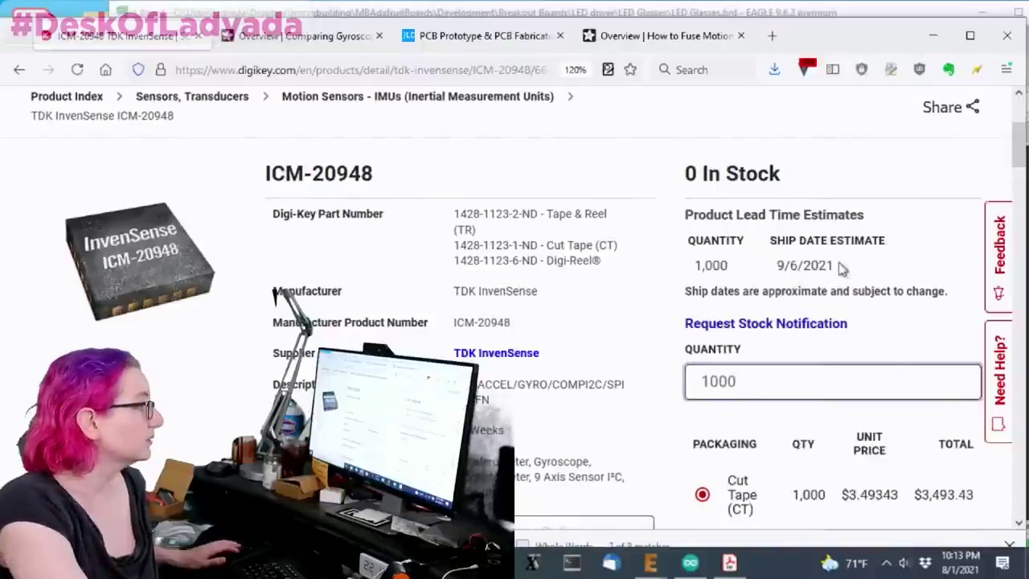
left_click_drag(841, 267, 773, 268)
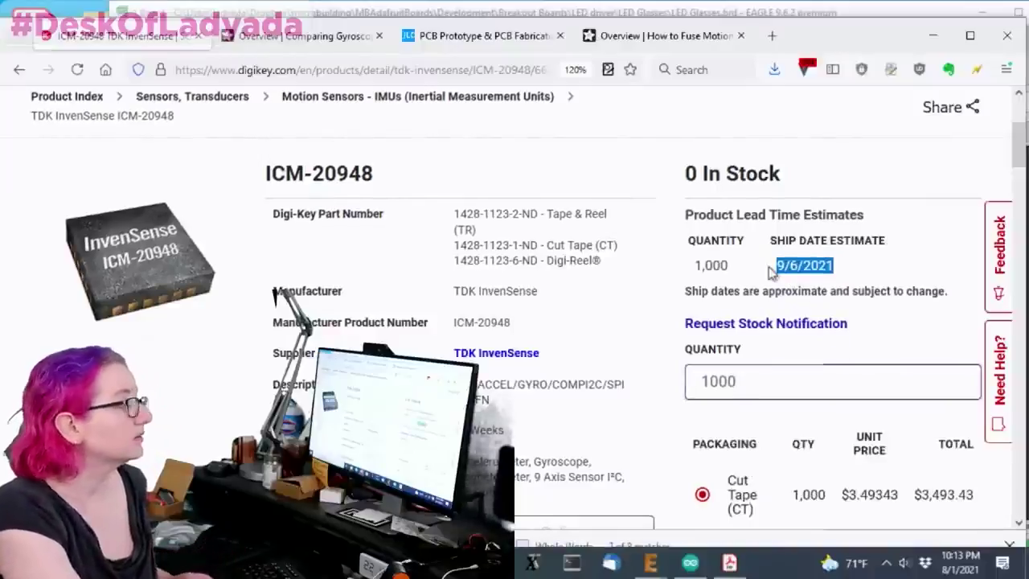